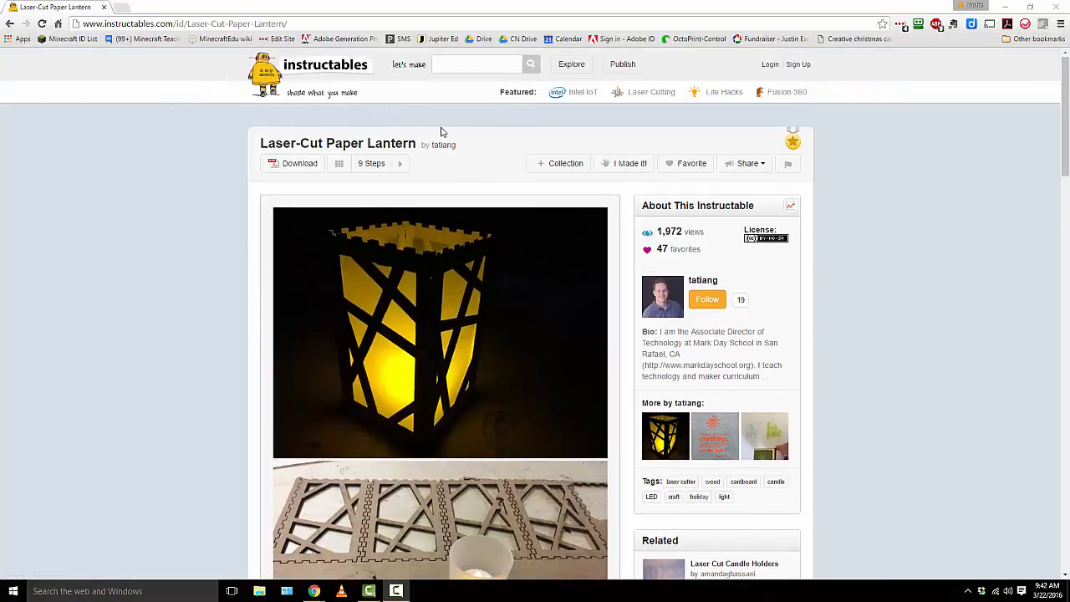
Search the web for boxmaker in a new browser tab and open the BoxMaker site at boxmaker.connectionlab.org.
scroll(422, 410, down, 2)
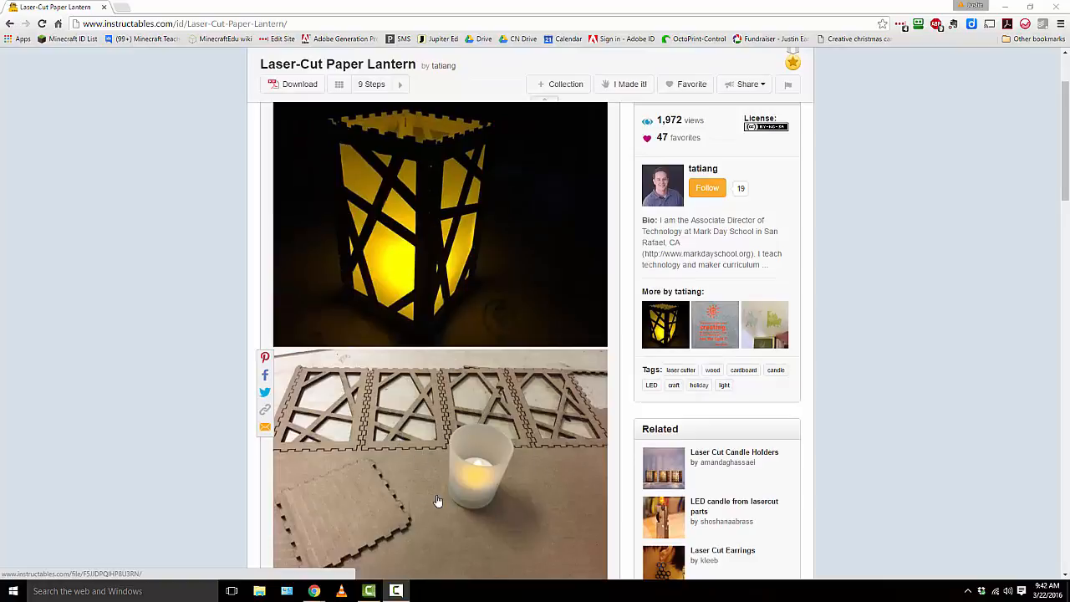
scroll(381, 400, up, 2)
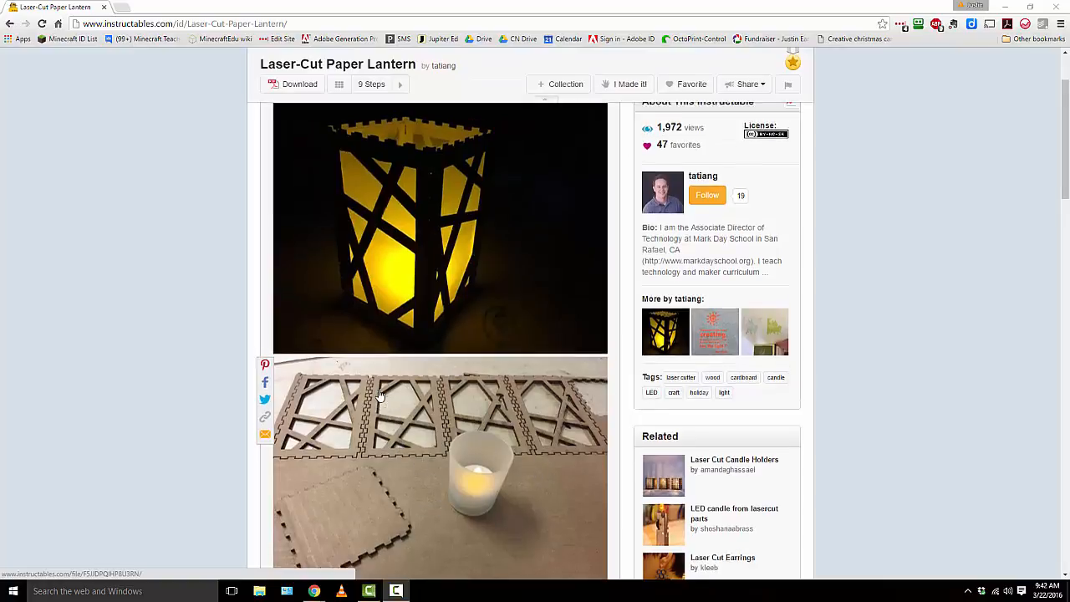
click(122, 8)
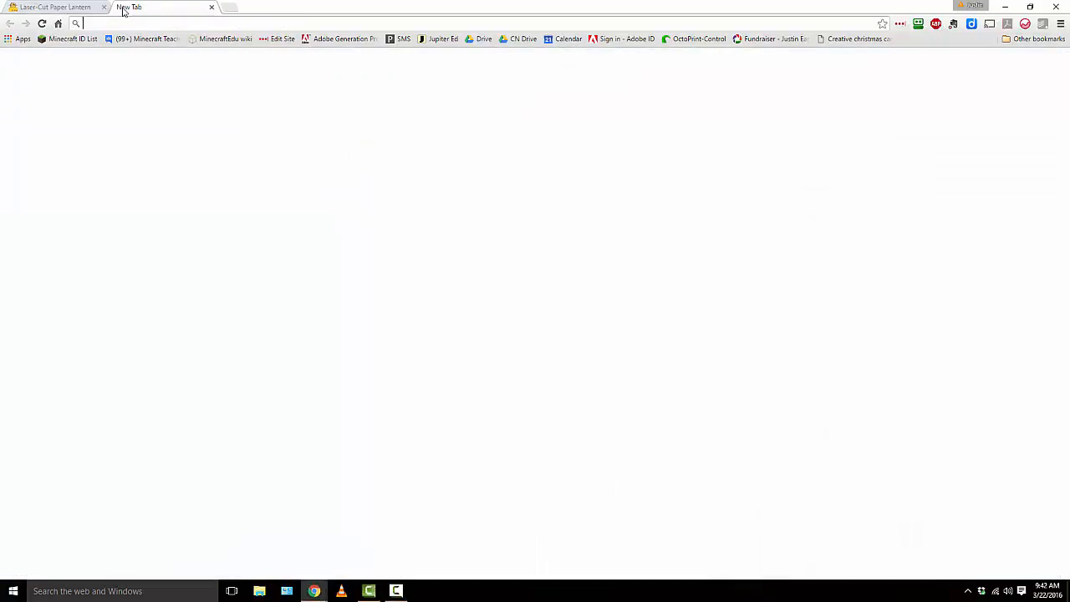
text(boxmaker)
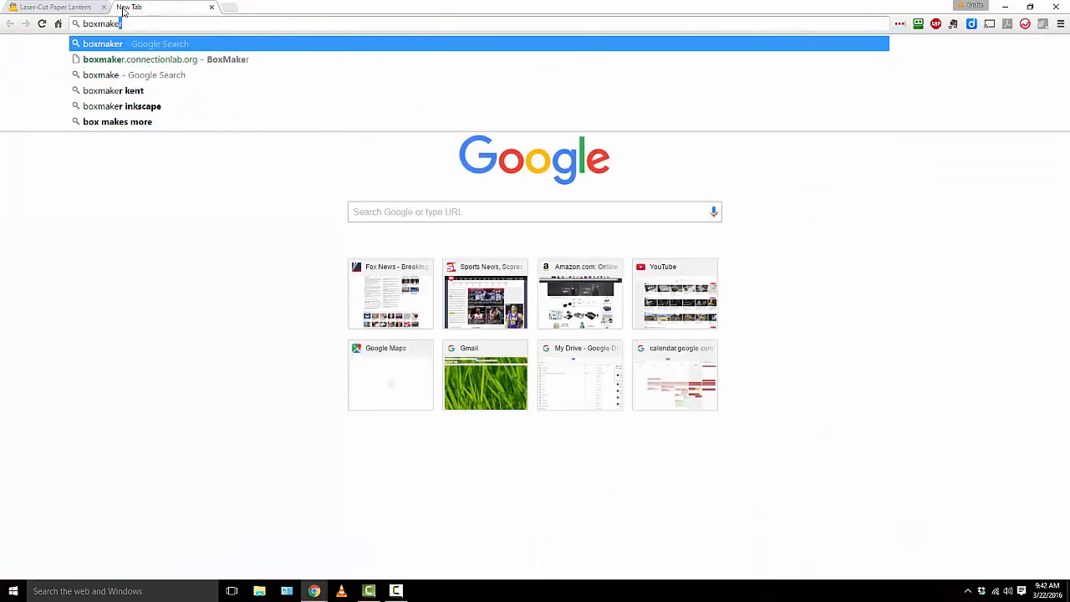
key(Return)
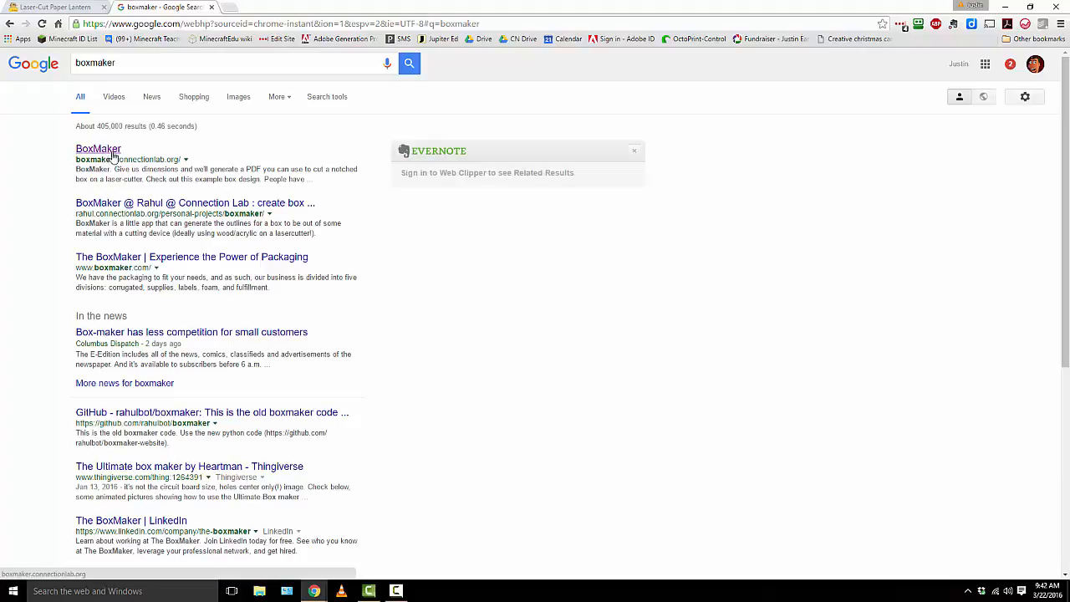
click(98, 153)
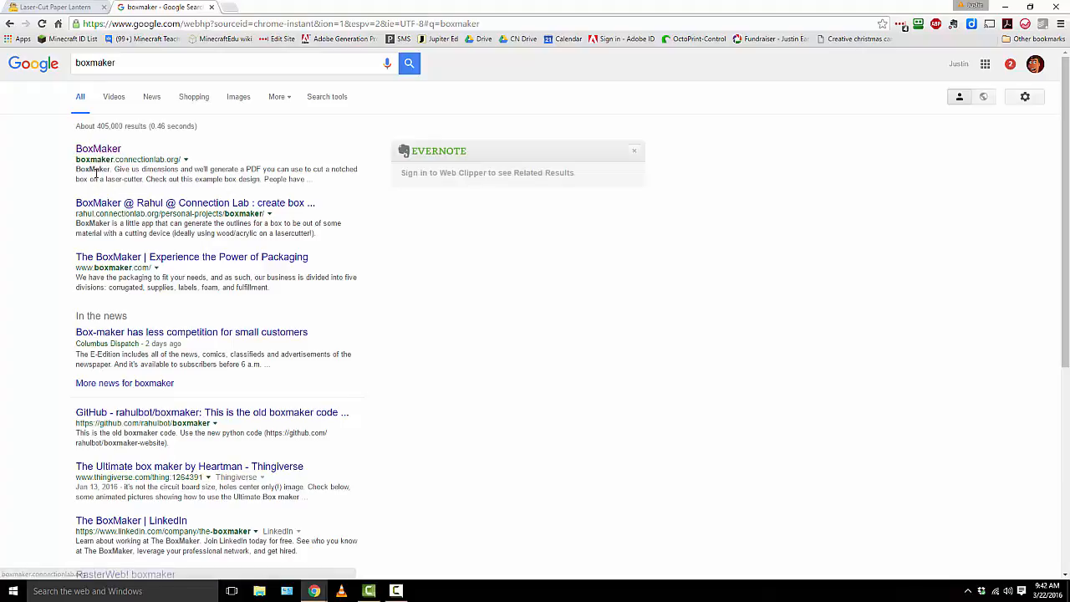
click(106, 151)
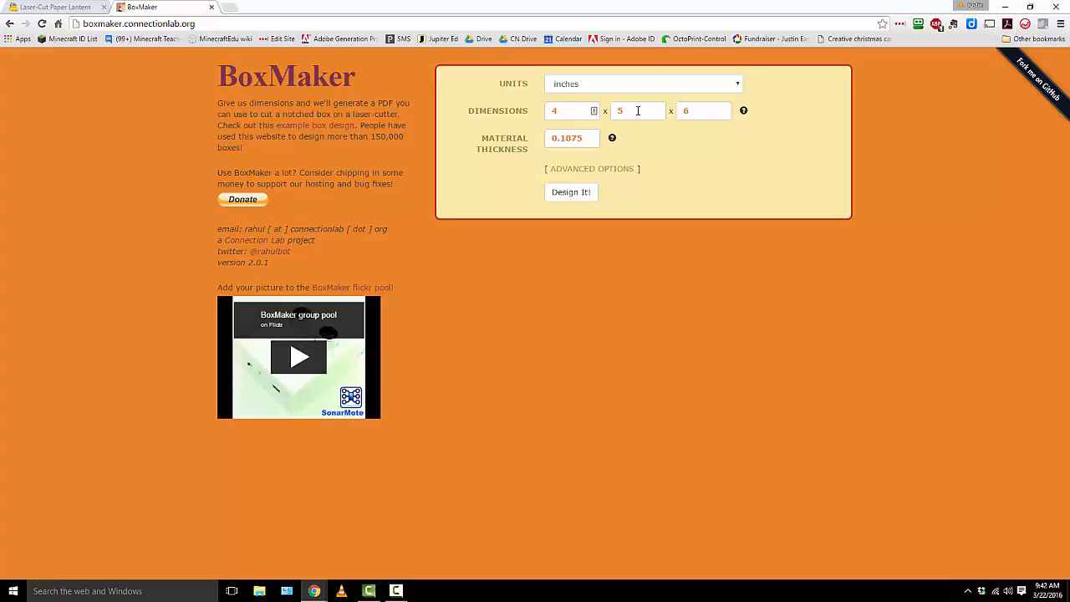
Set the box dimensions to 4 x 4 x 7 inches with 0.125 material thickness, and save the generated PDF to Downloads.
double_click(617, 110)
text(4)
double_click(703, 111)
key(Tab)
text(0.125)
click(581, 195)
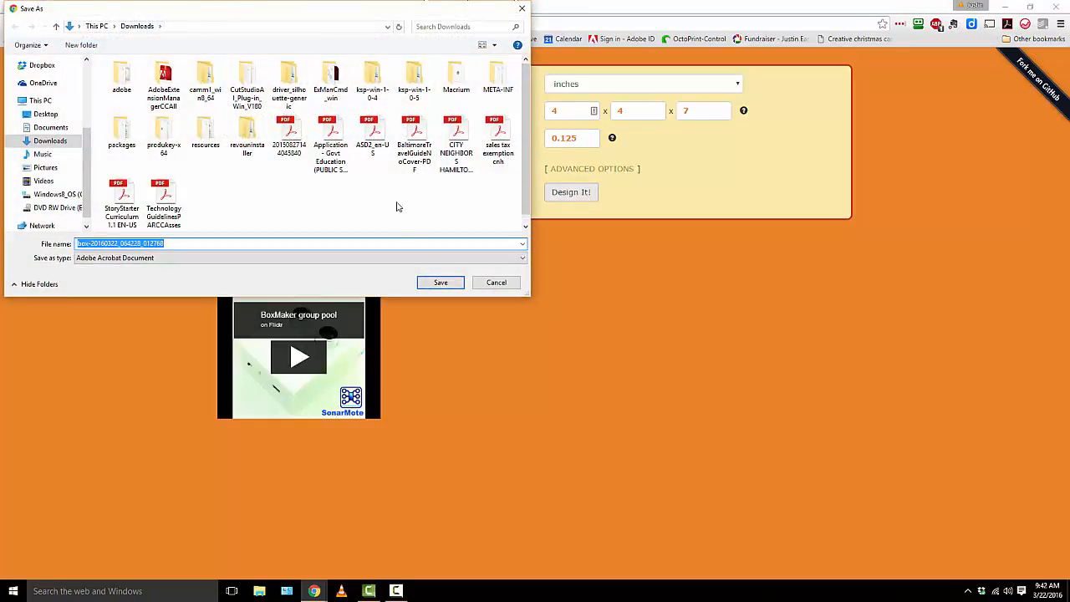
click(439, 283)
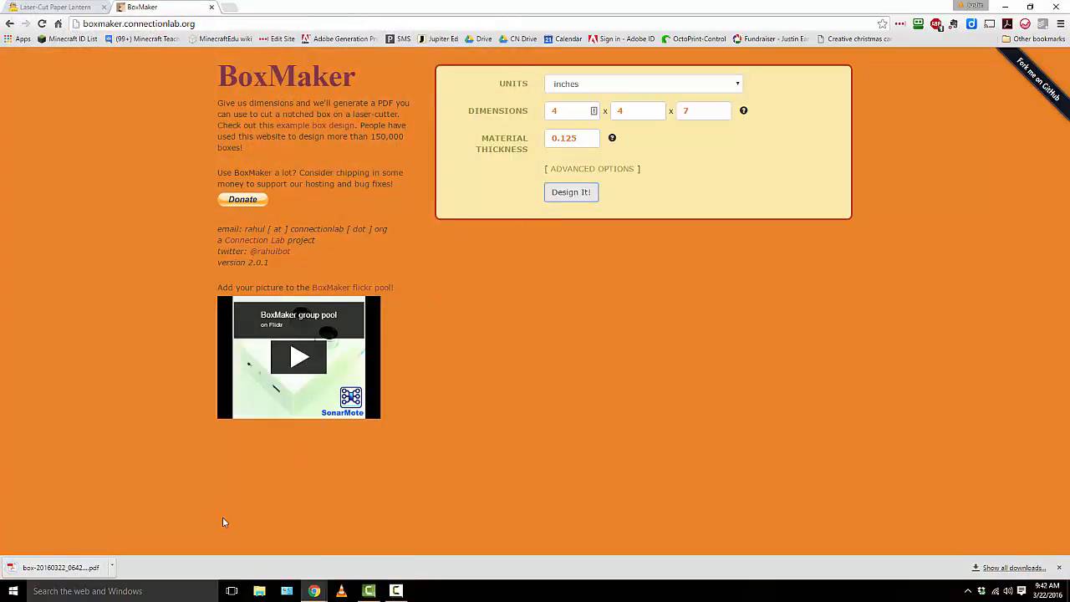
Locate the downloaded box PDF in its folder and open it with Adobe Illustrator CC 2015.
click(112, 568)
click(126, 533)
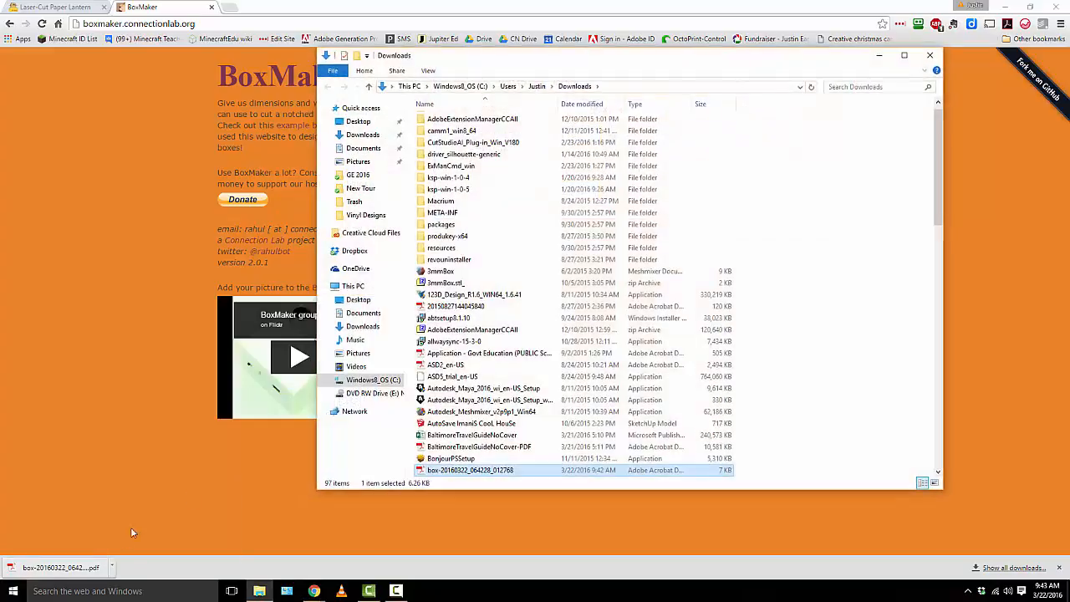
scroll(487, 438, down, 4)
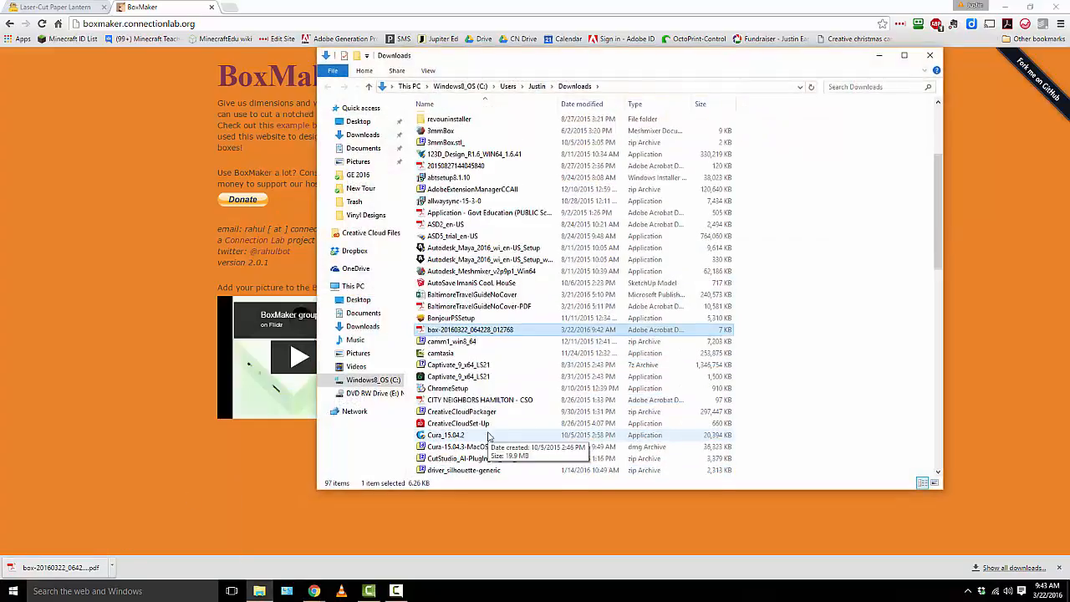
double_click(473, 331)
right_click(473, 331)
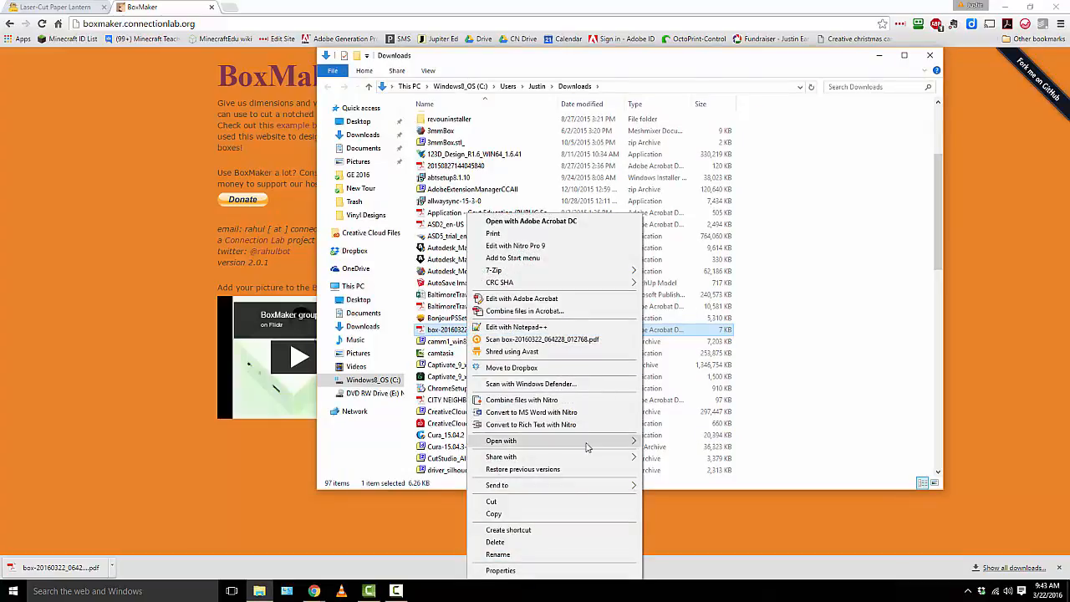
mouse_move(592, 444)
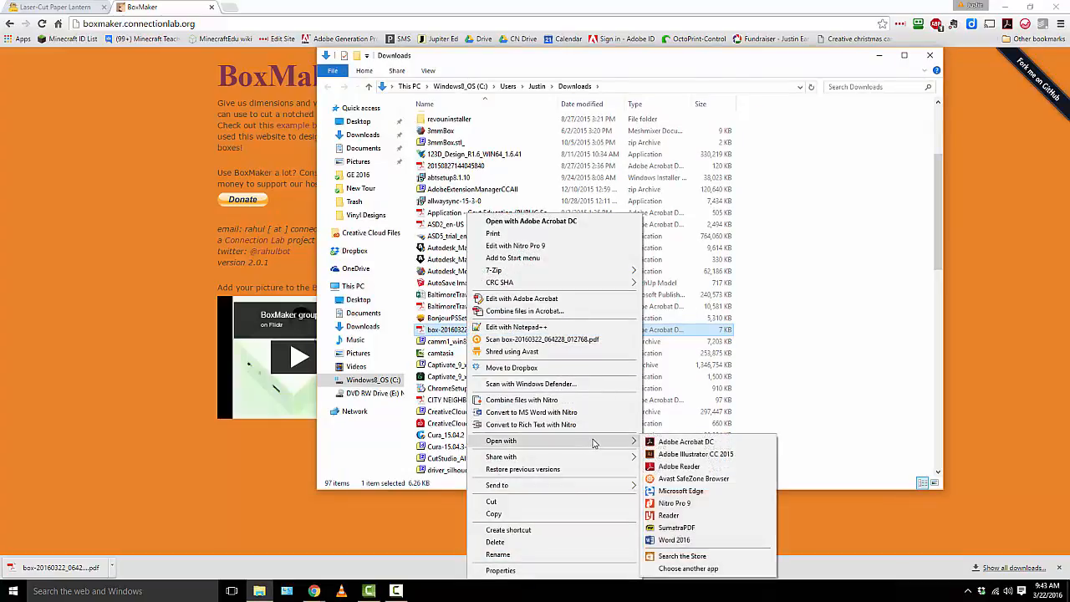
click(673, 456)
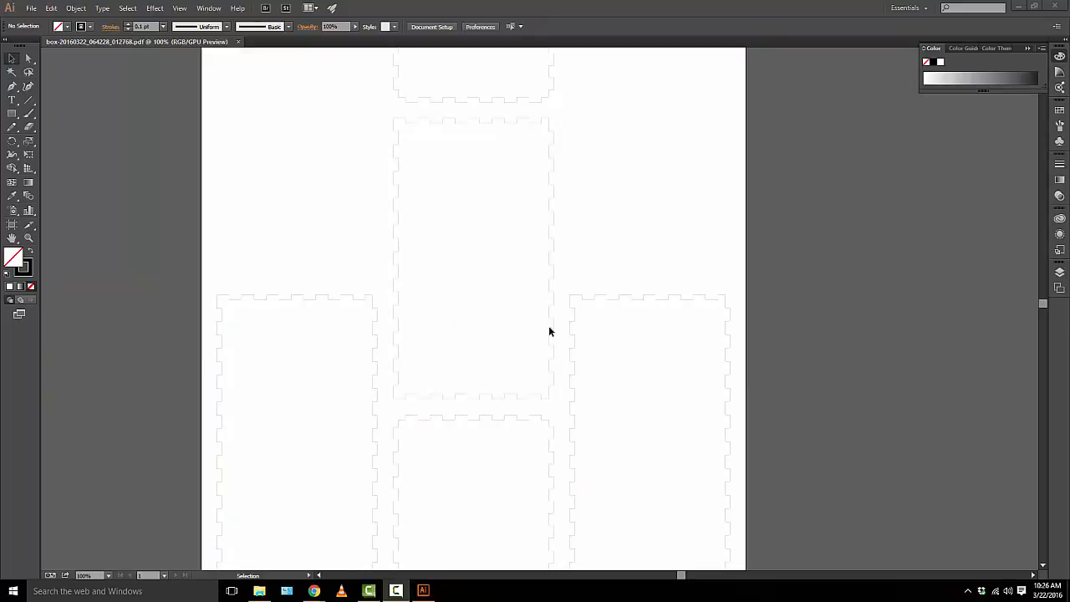
Resize the artboard to 24 in wide and 12 in high.
click(10, 227)
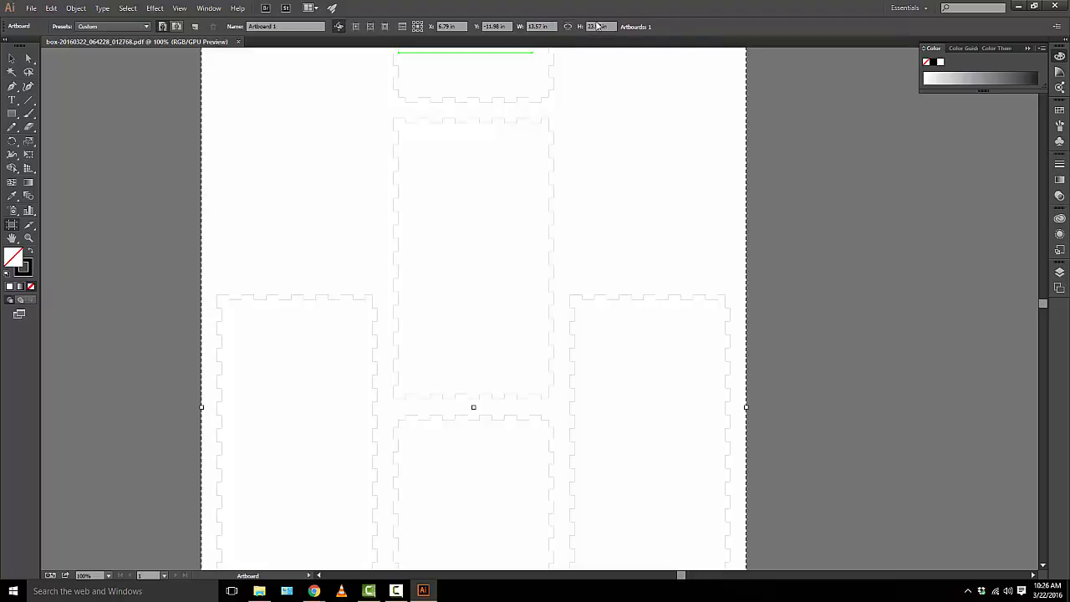
click(540, 27)
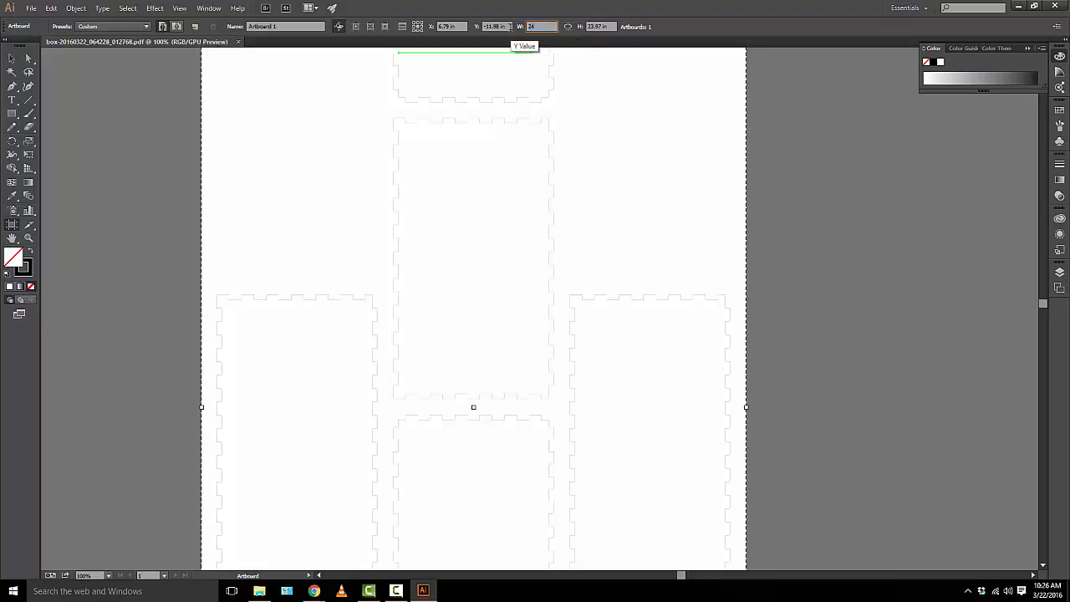
text(24)
key(Tab)
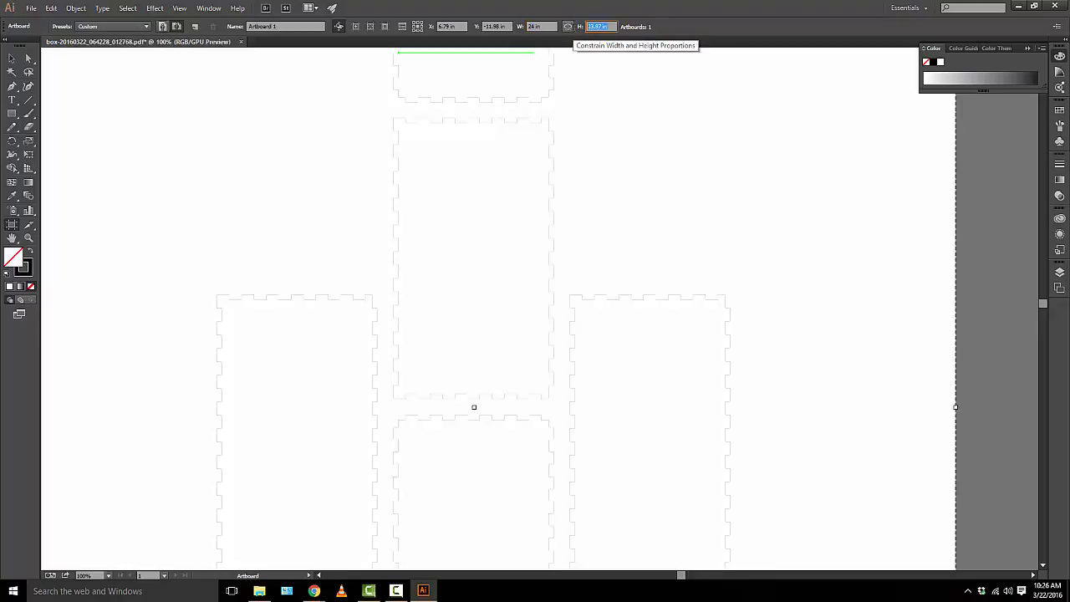
text(12)
key(Return)
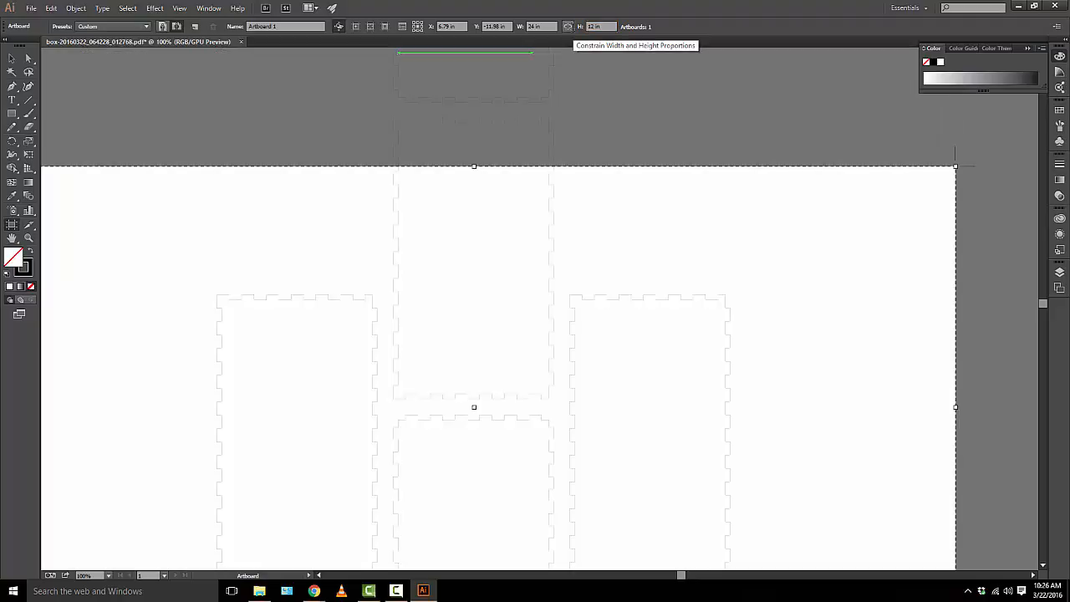
Delete the topmost square panel lying above the artboard.
scroll(435, 311, down, 5)
scroll(435, 310, up, 10)
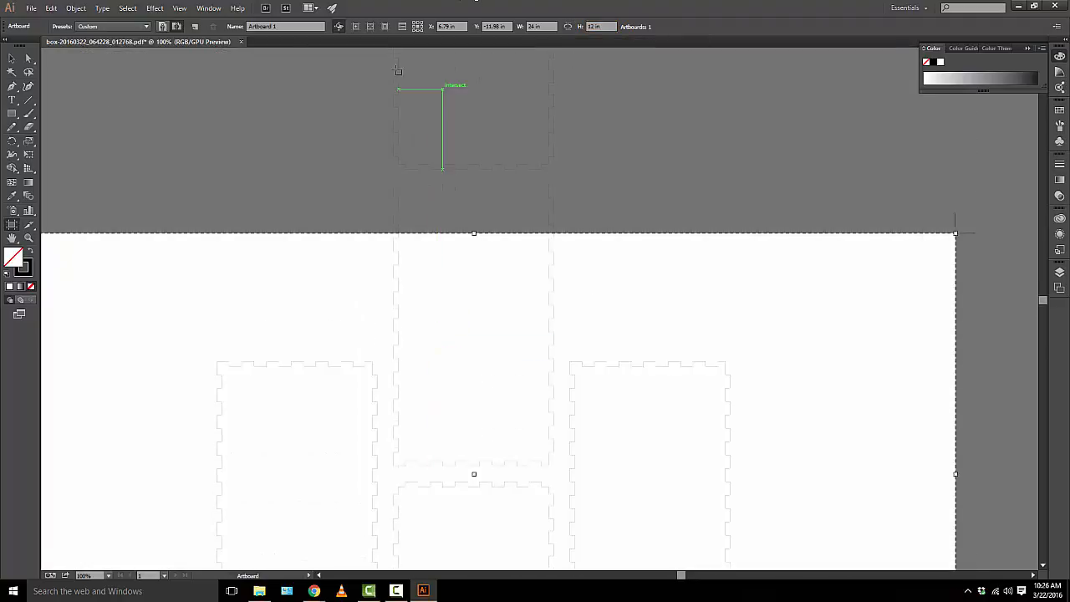
scroll(554, 160, down, 4)
scroll(554, 160, down, 5)
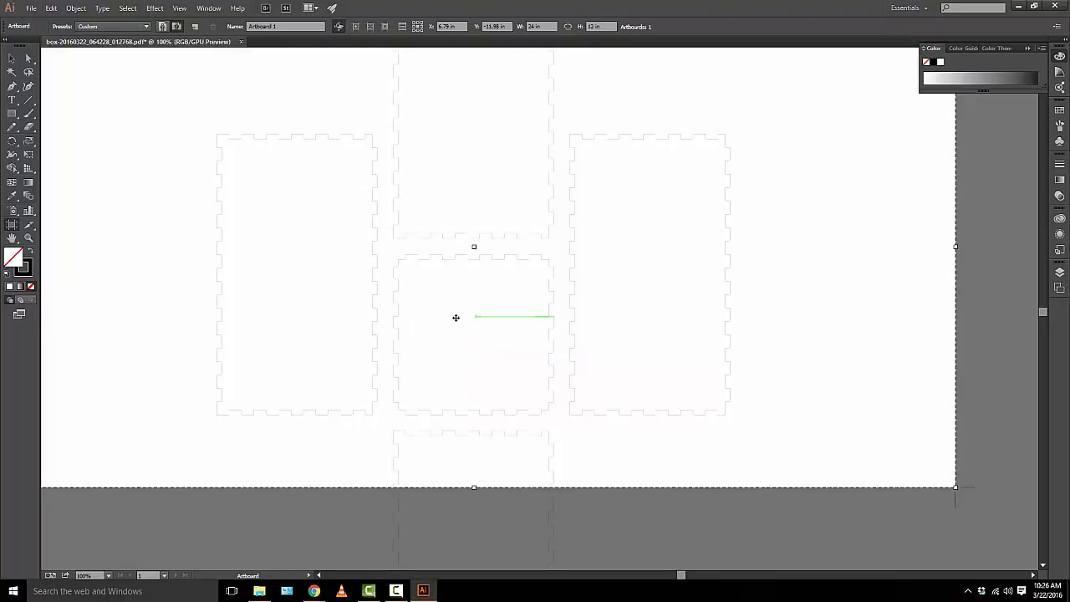
scroll(418, 326, up, 2)
scroll(417, 326, up, 2)
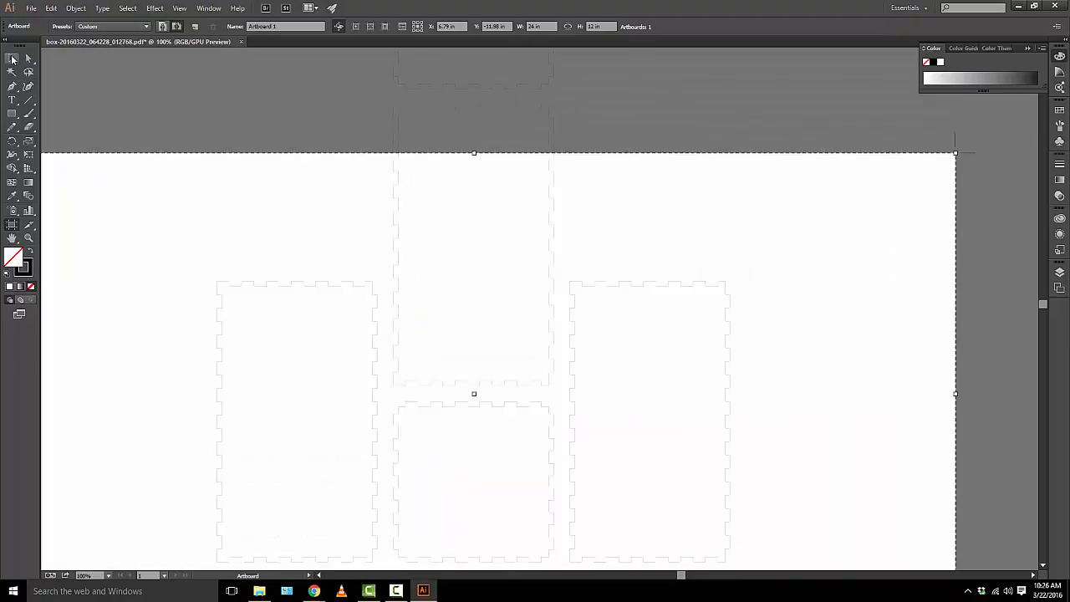
click(13, 59)
scroll(344, 184, up, 4)
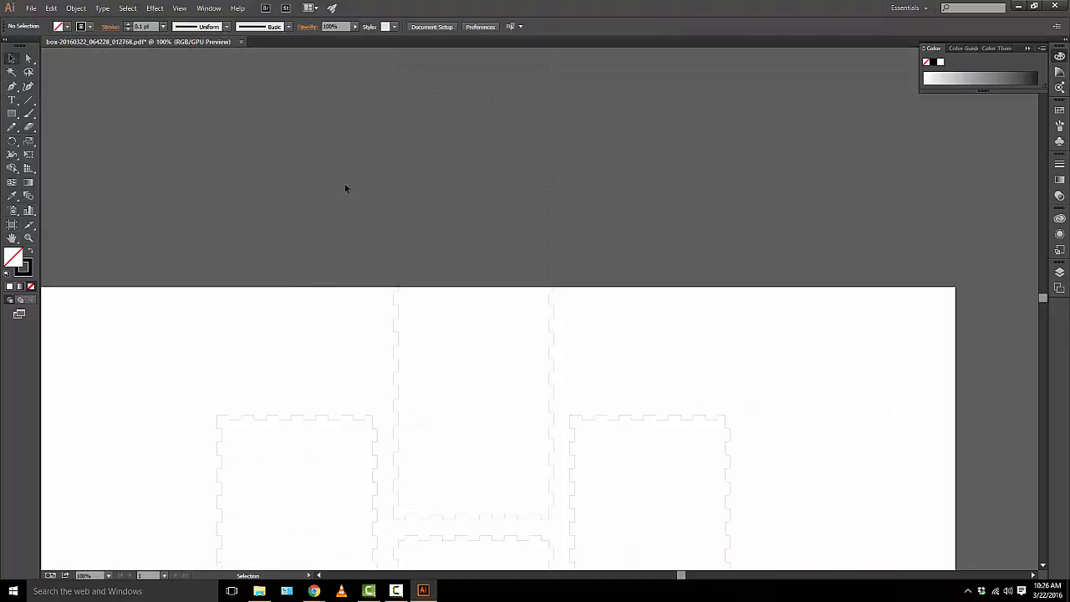
drag(543, 283, 604, 269)
key(Delete)
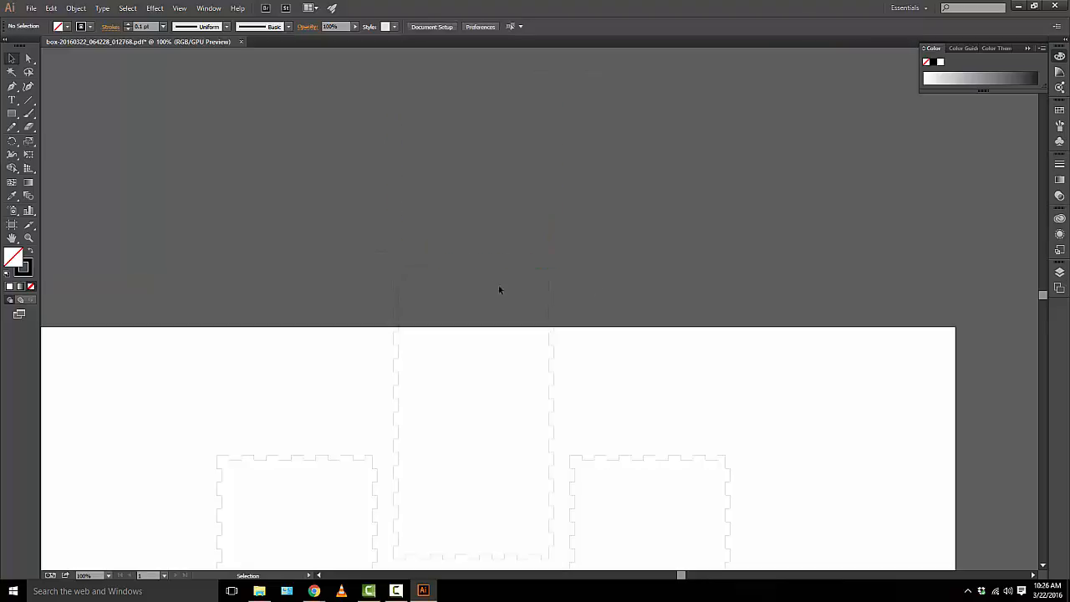
Delete the tall middle panel that sits directly above the remaining square panel.
scroll(496, 283, down, 5)
scroll(499, 270, up, 1)
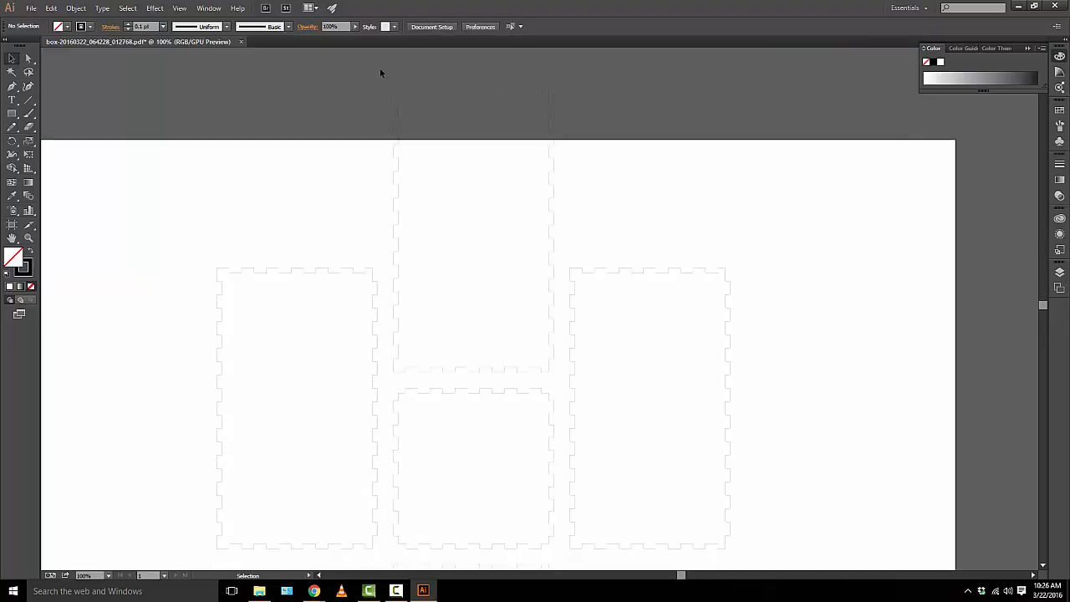
drag(390, 73, 557, 376)
key(Delete)
Delete the tall panel below the square panel and the tall panel to its right.
scroll(540, 378, down, 5)
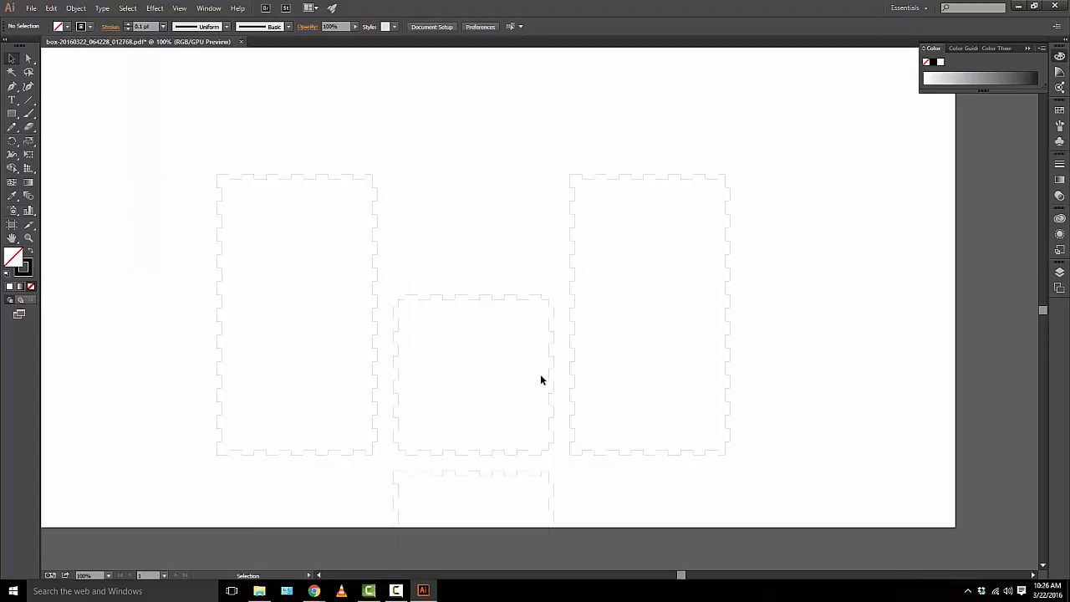
drag(376, 320, 604, 494)
key(Delete)
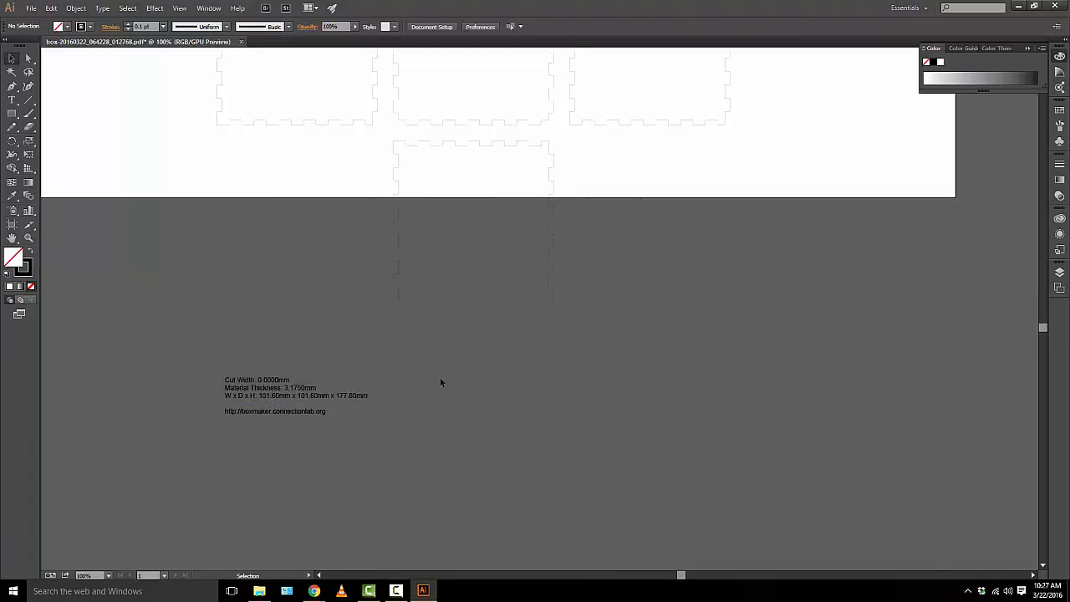
scroll(401, 335, up, 2)
drag(376, 203, 585, 407)
key(Delete)
scroll(595, 407, up, 3)
scroll(598, 403, up, 3)
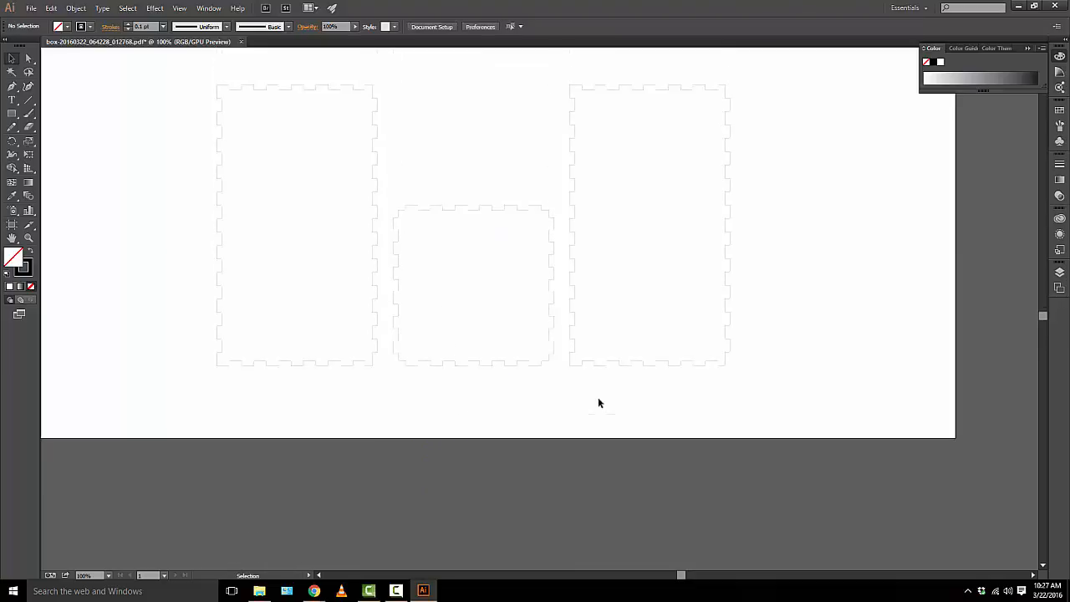
drag(564, 198, 767, 533)
key(Delete)
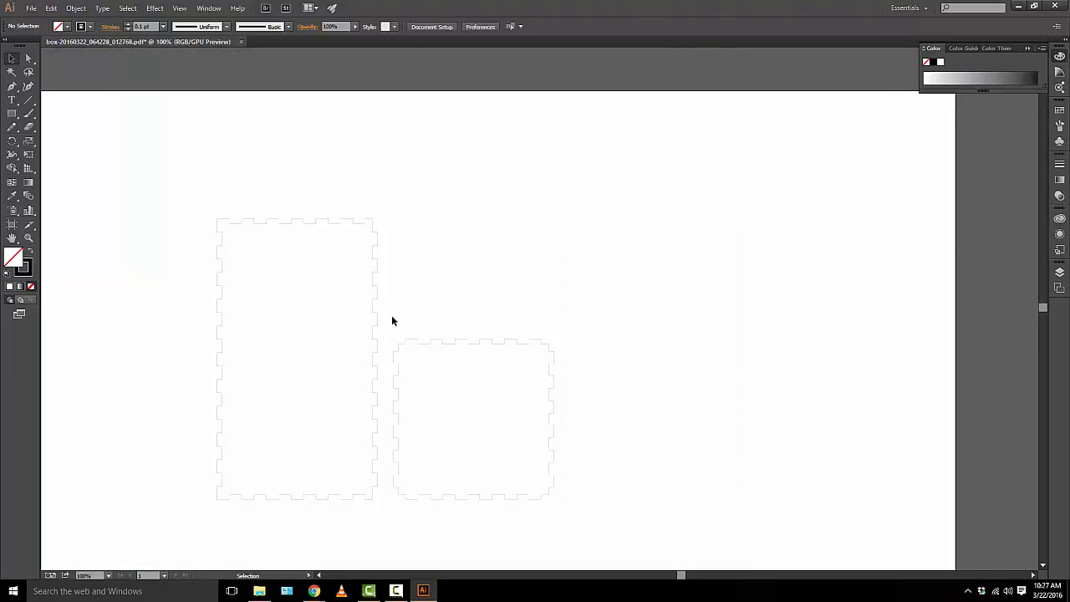
Group all paths of the square panel and move it to the upper-right area of the artboard.
drag(392, 320, 588, 515)
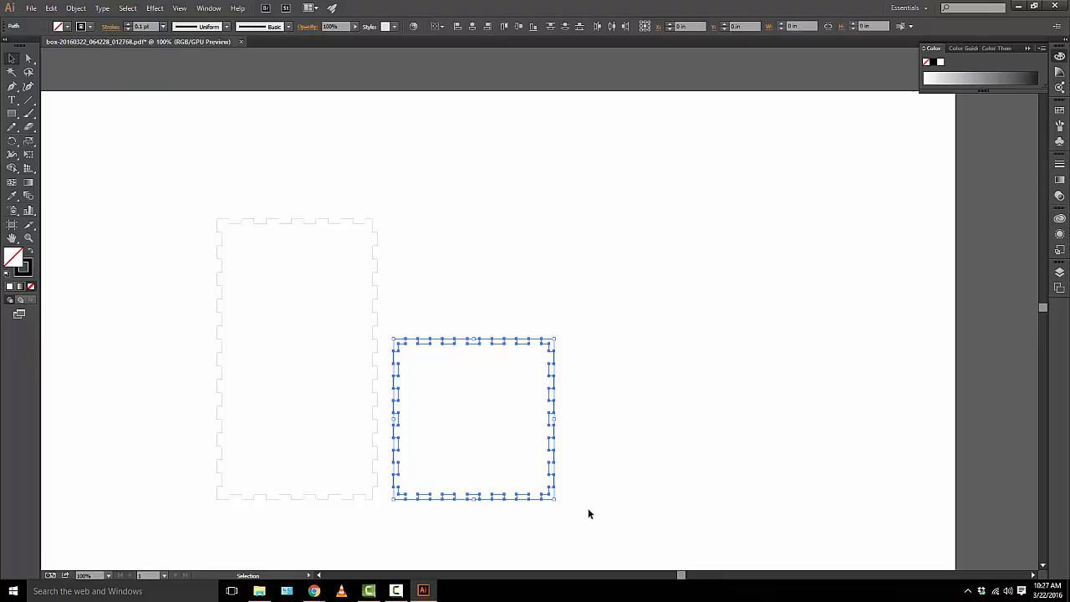
right_click(477, 430)
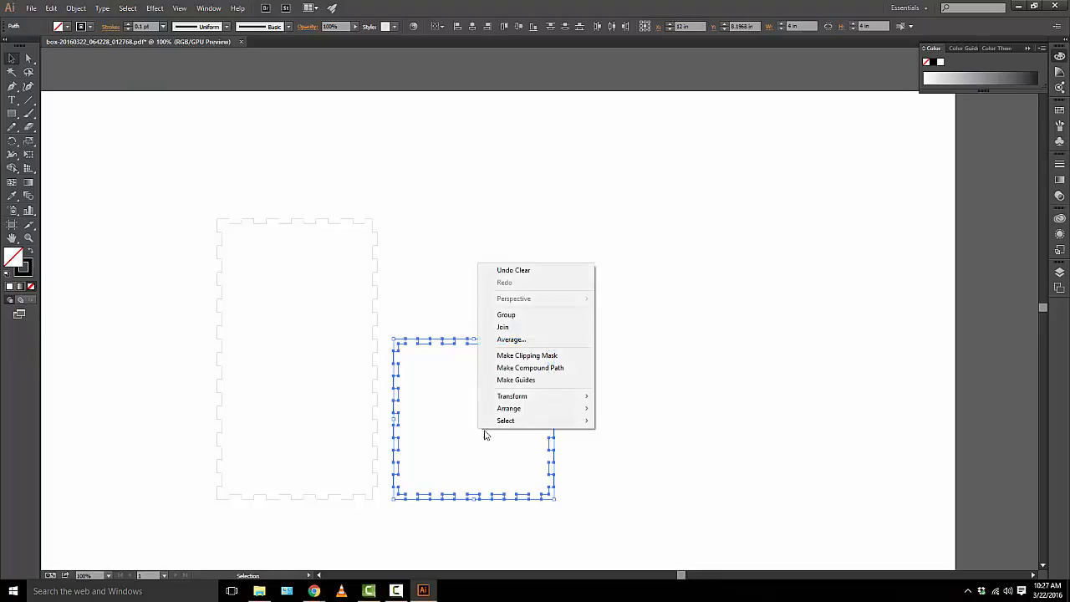
click(503, 325)
click(501, 364)
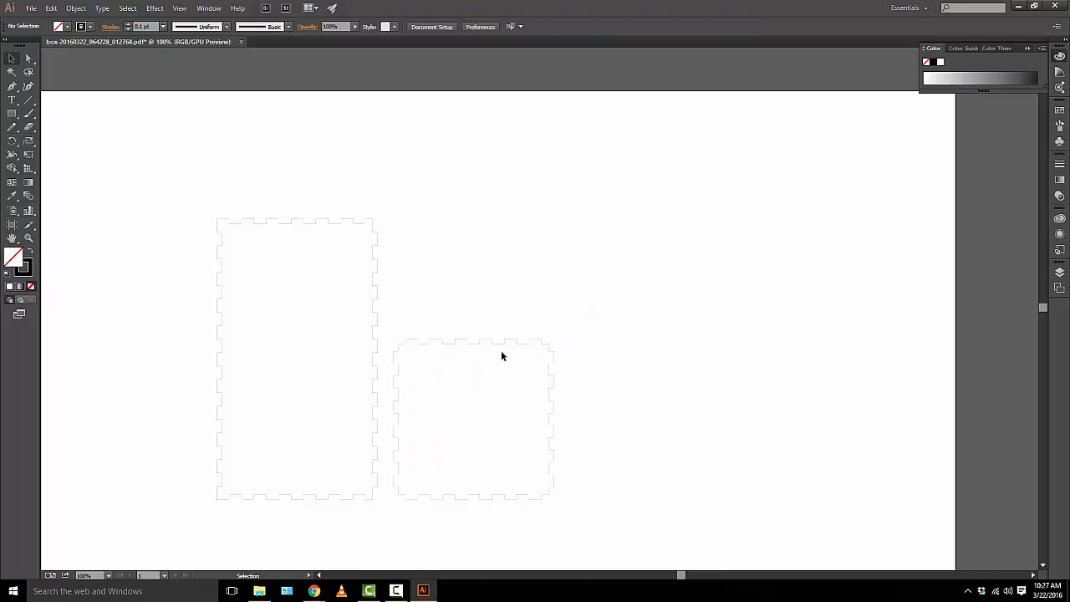
drag(502, 343, 831, 143)
Group all paths of the remaining tall panel into one object.
scroll(468, 195, down, 2)
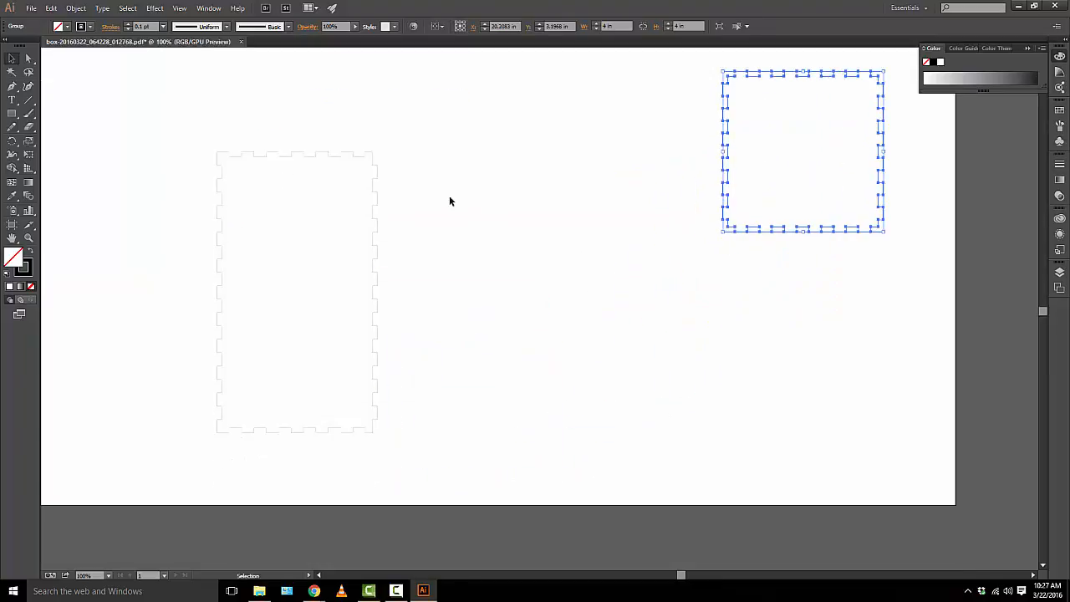
drag(205, 137, 430, 461)
right_click(375, 412)
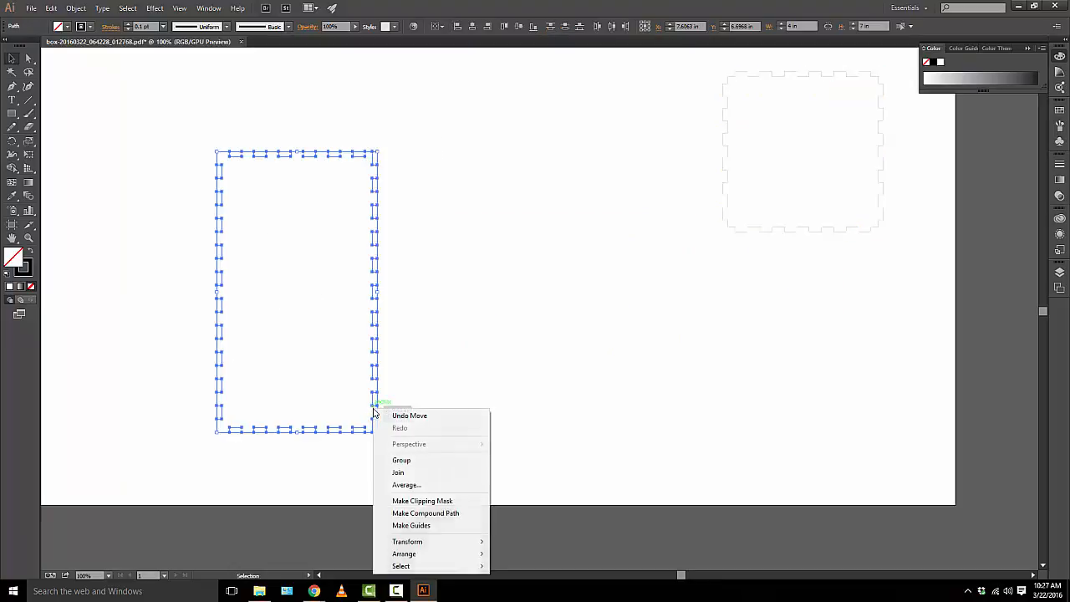
click(415, 458)
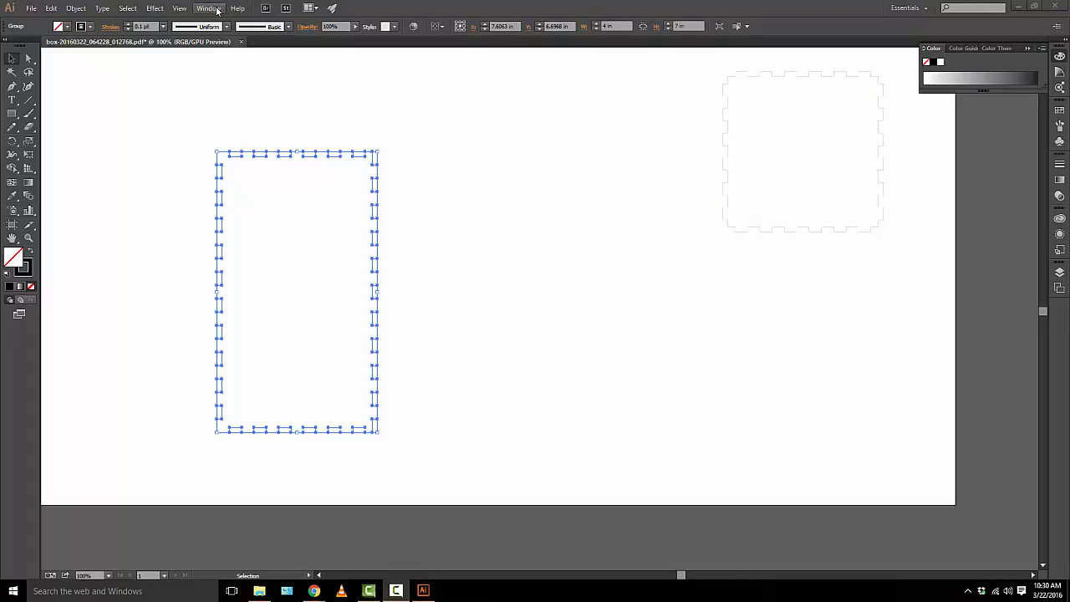
Apply the Pathfinder Divide operation to the grouped tall panel and fill it with solid black.
click(209, 8)
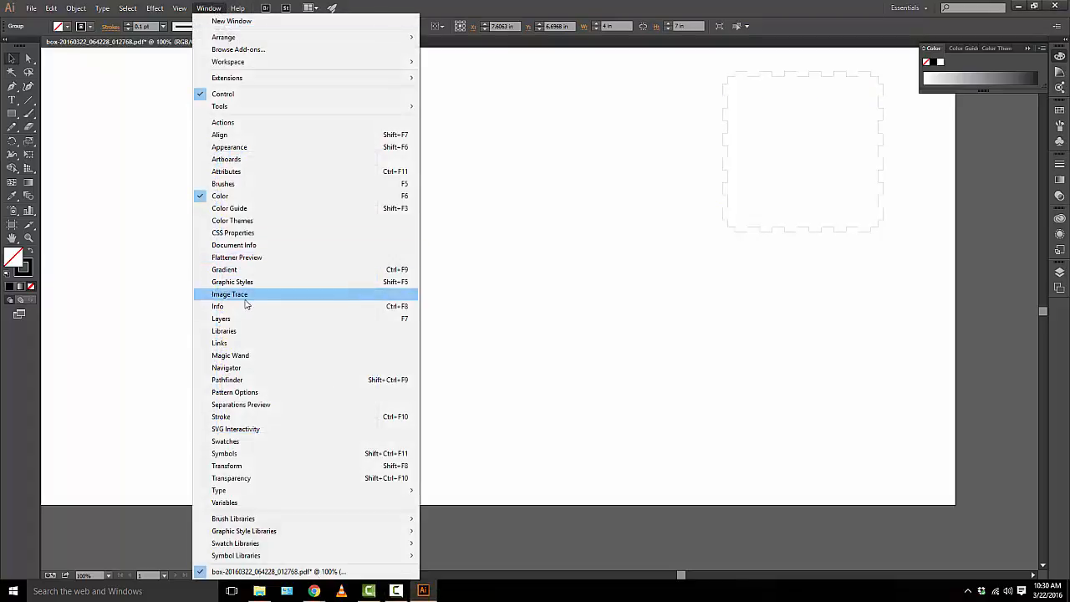
click(258, 379)
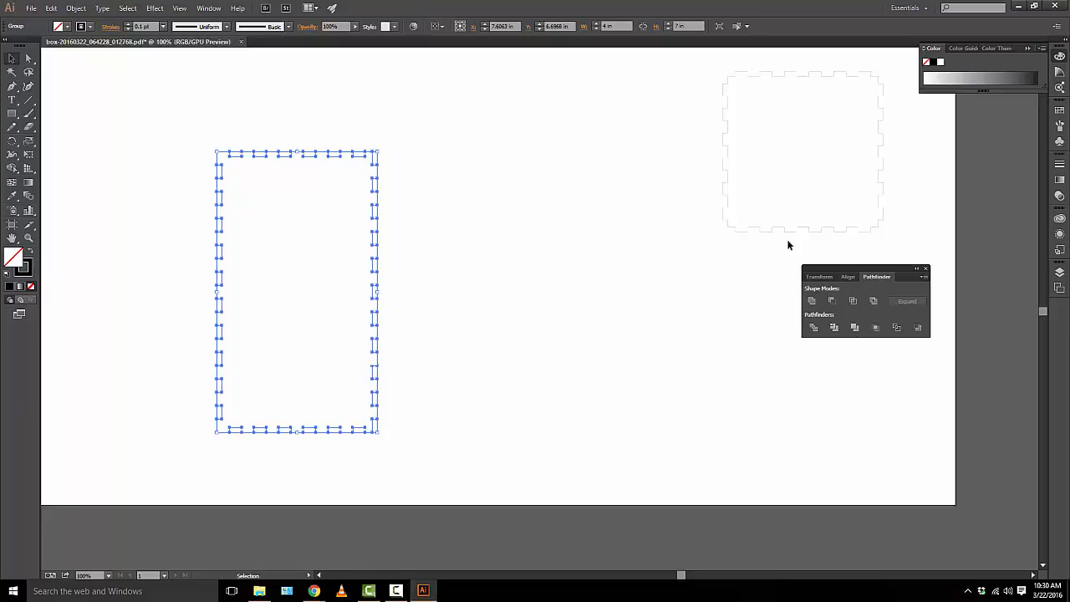
drag(820, 270, 481, 270)
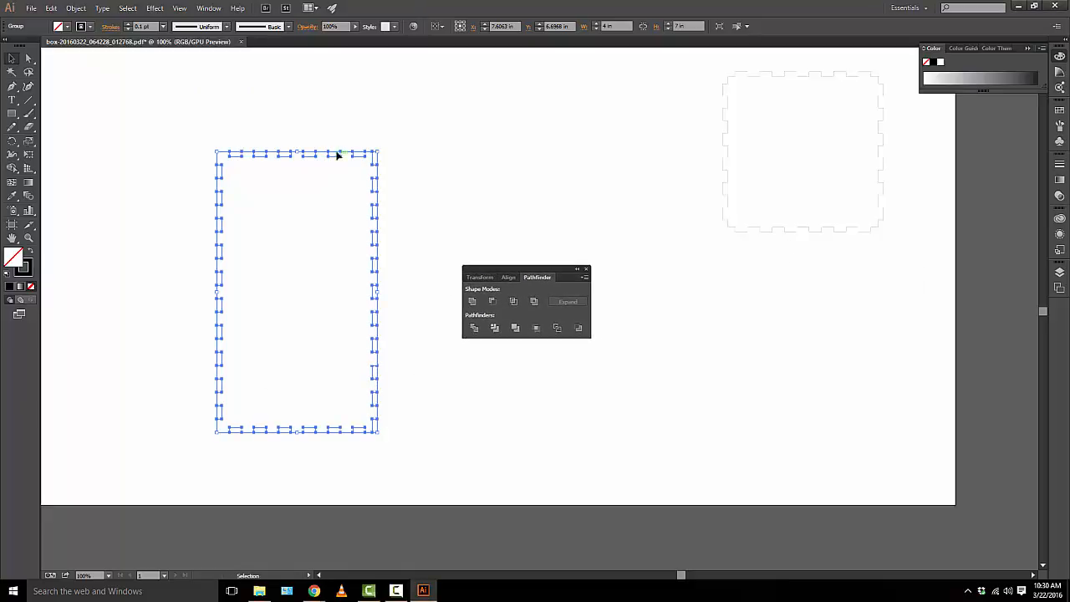
click(474, 328)
click(474, 328)
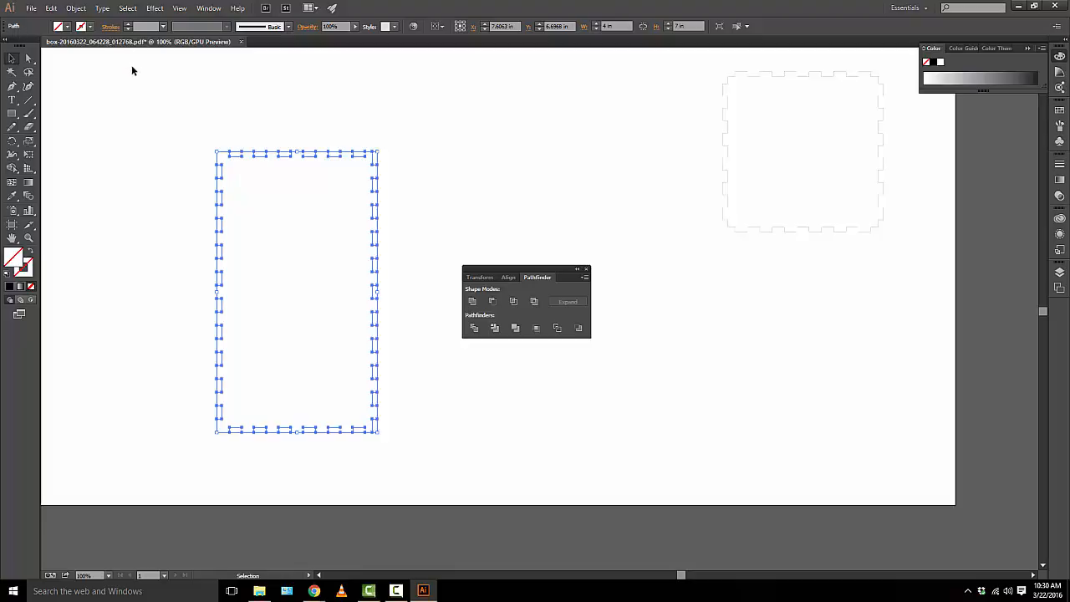
click(10, 289)
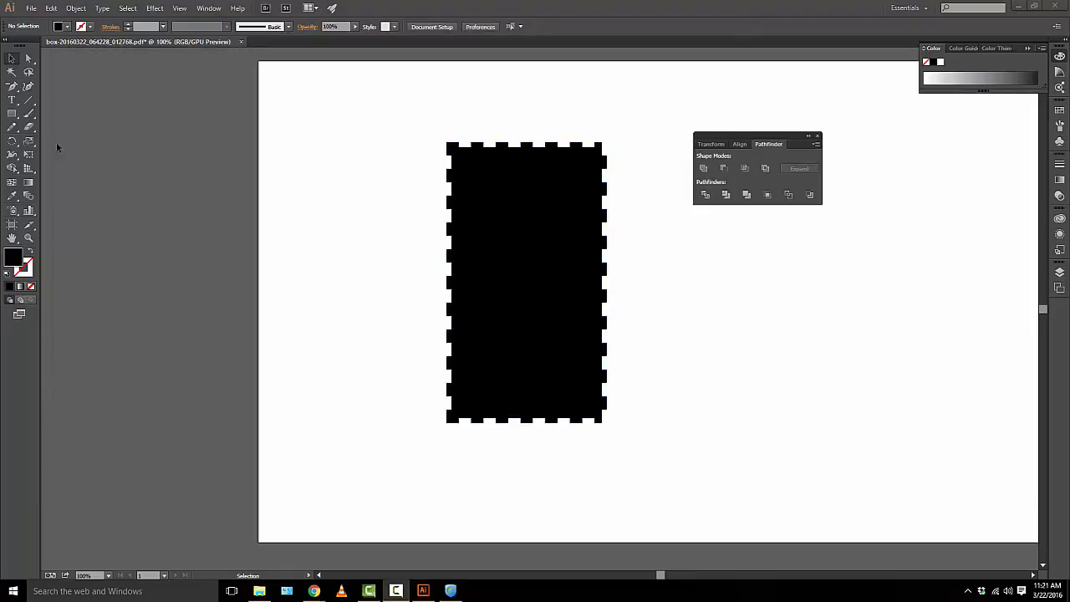
Draw a rectangle about 2.68 in wide and 5.83 in high inside the black panel, leaving a border on all sides.
click(8, 115)
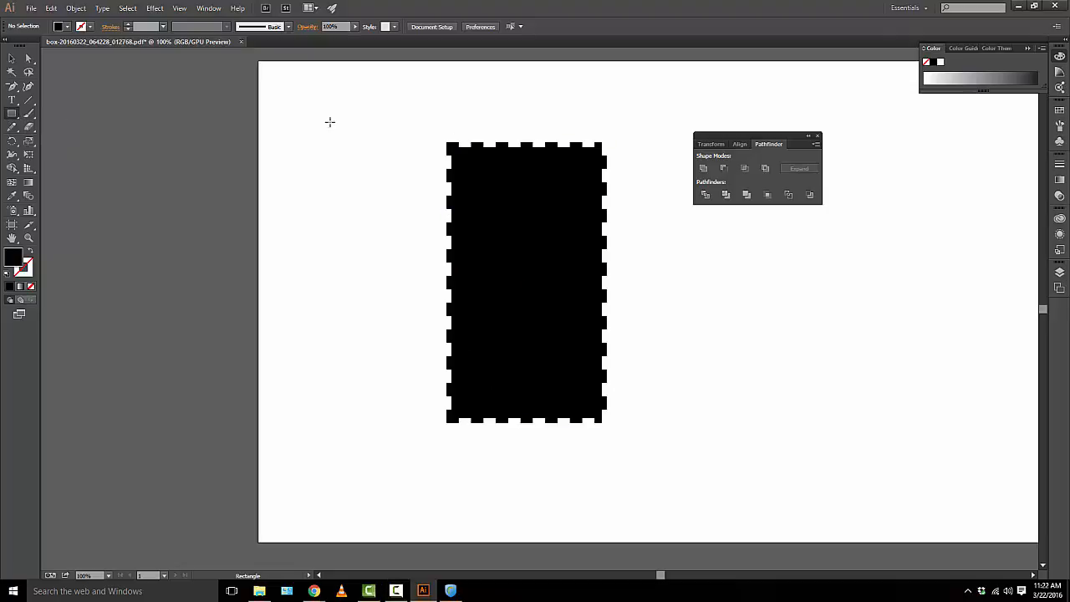
click(127, 7)
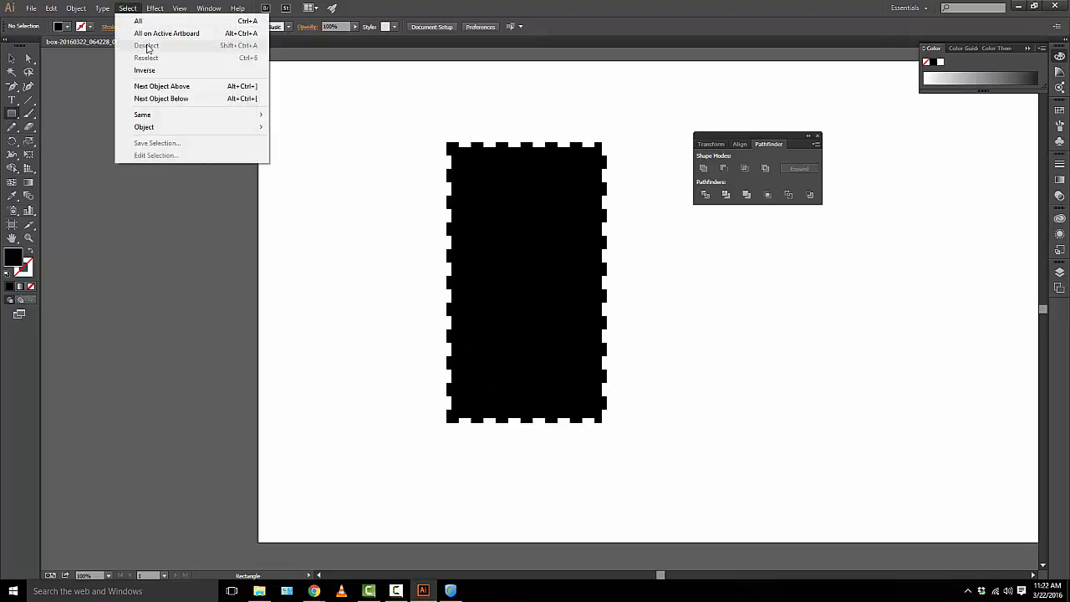
click(4, 115)
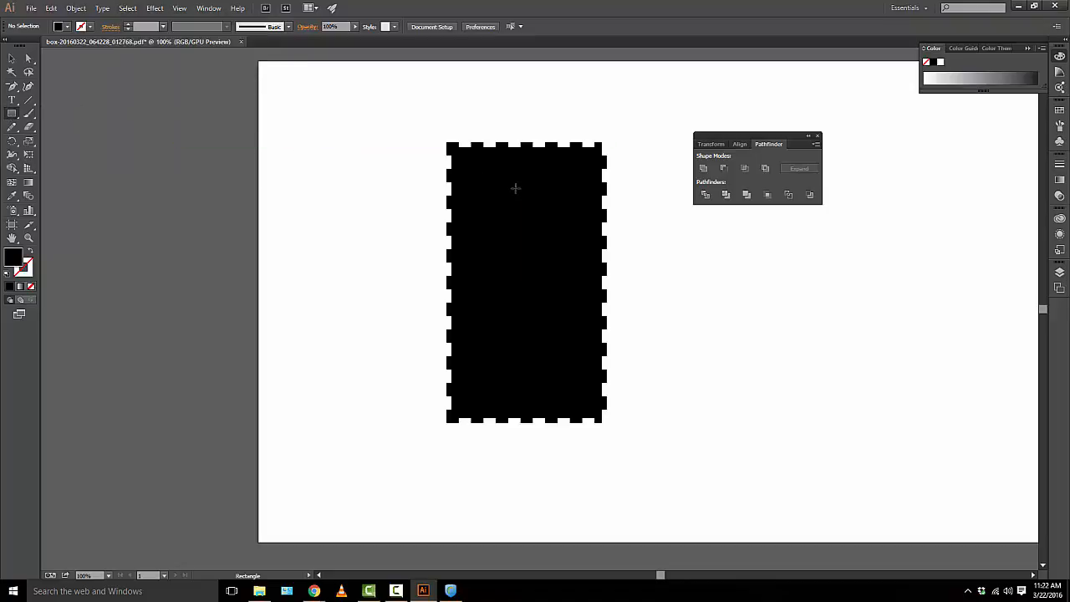
drag(475, 166, 584, 400)
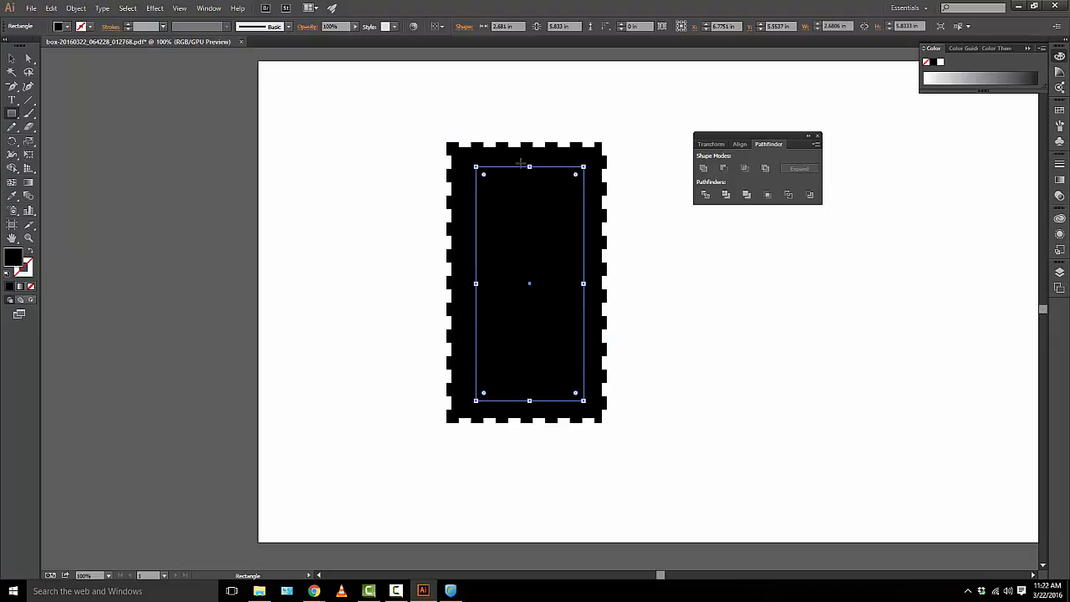
Select the panel and inner rectangle together and align their centers both horizontally and vertically.
key(v)
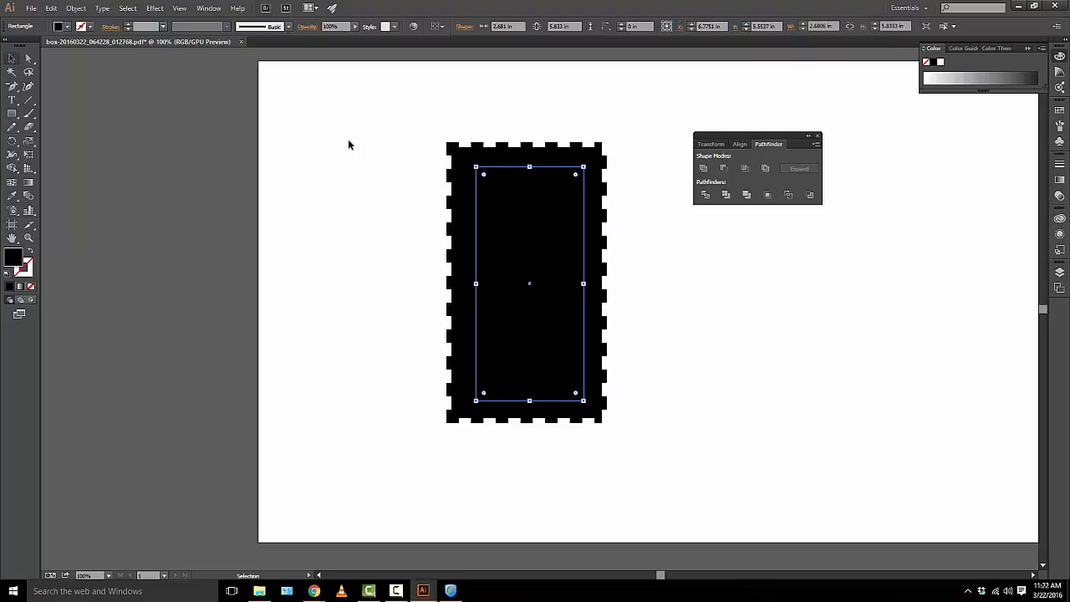
drag(411, 110, 655, 469)
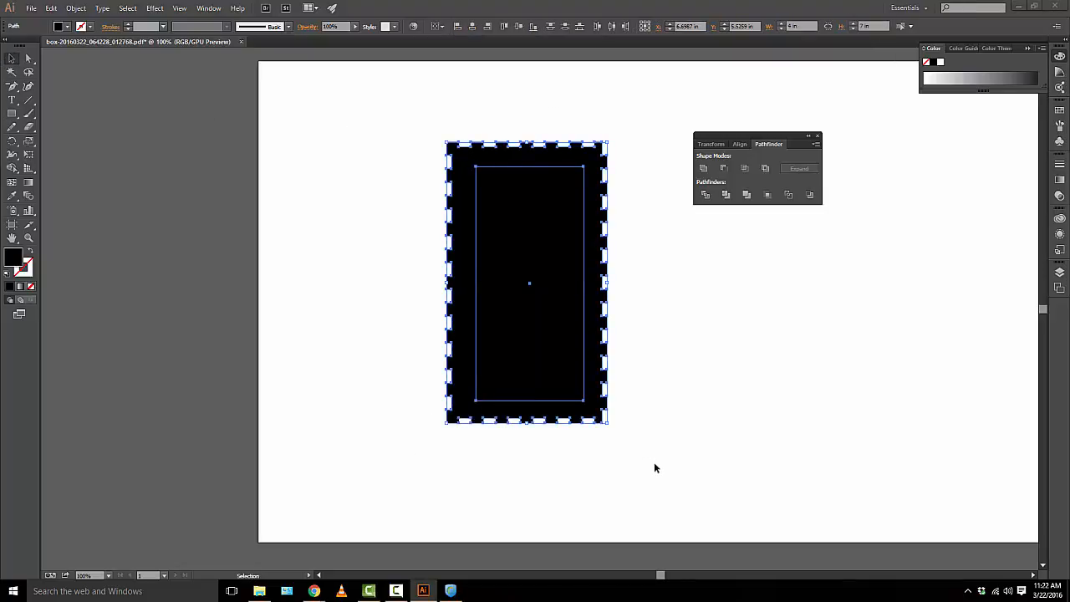
click(741, 145)
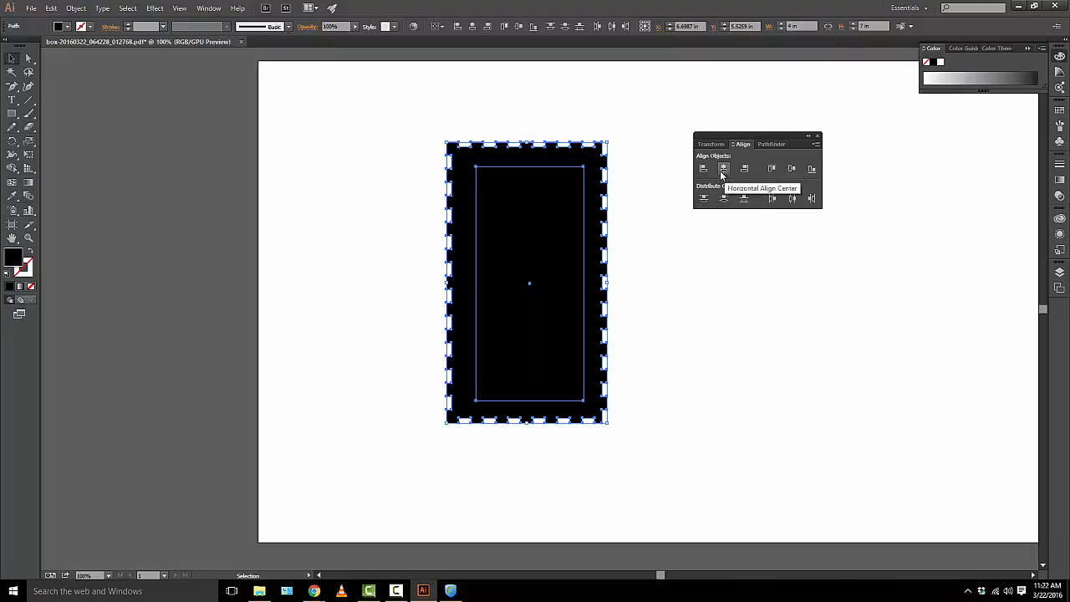
click(724, 170)
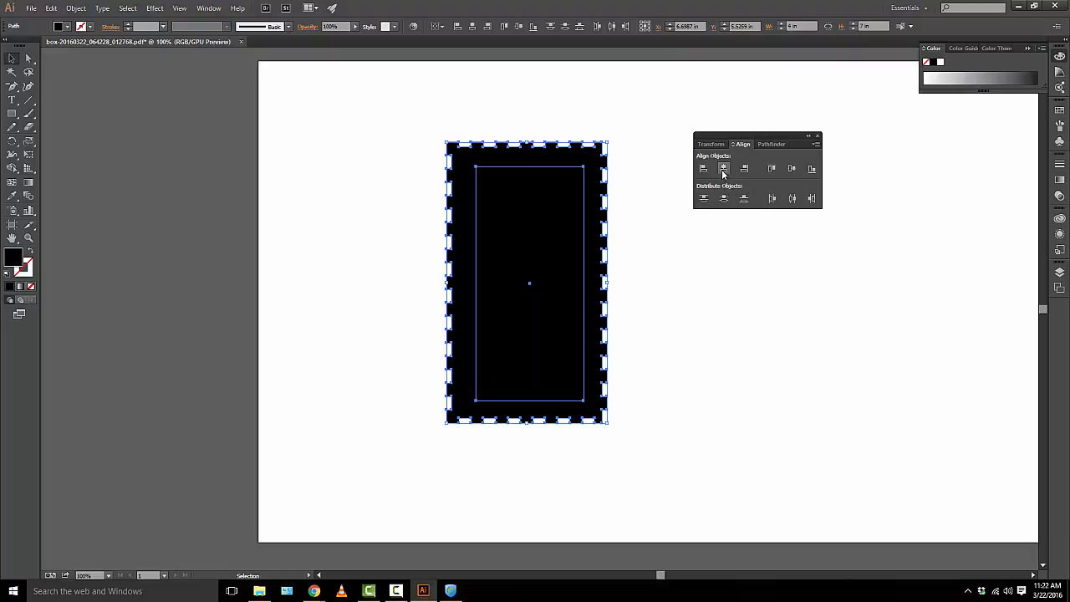
click(724, 171)
click(725, 171)
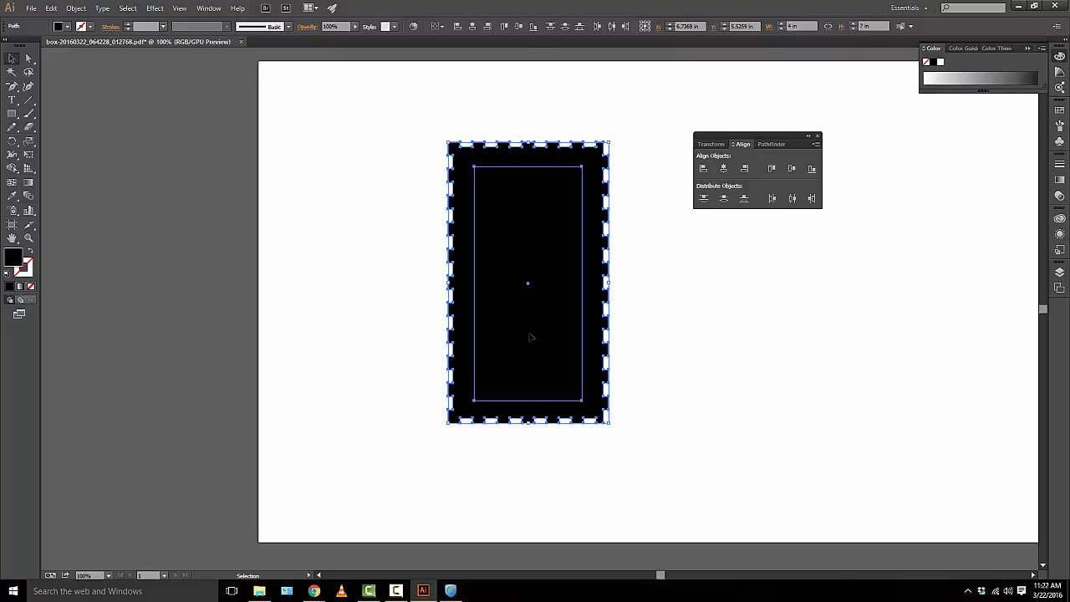
click(793, 170)
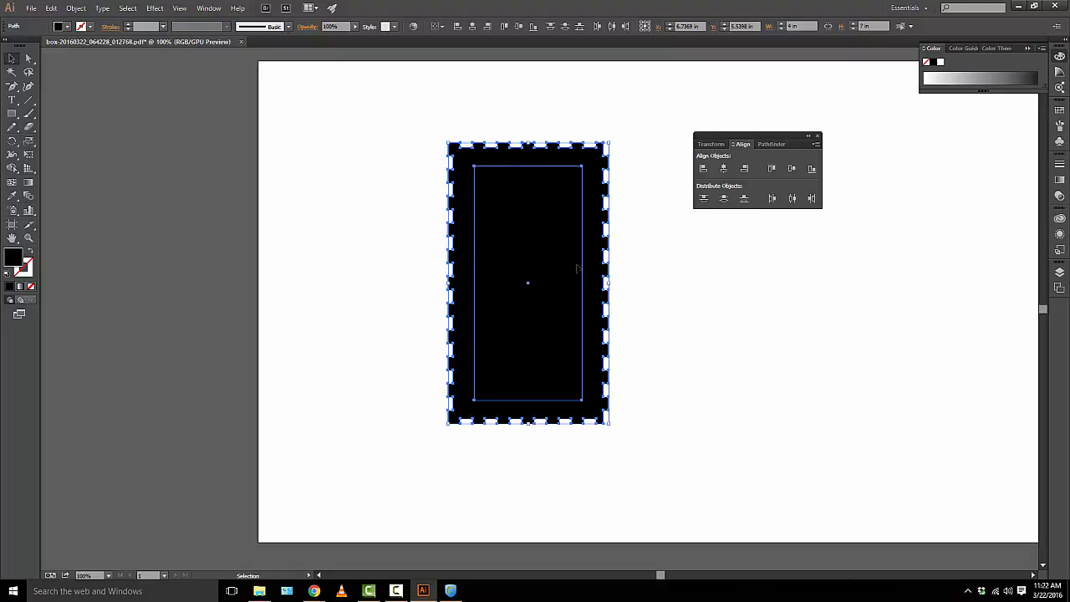
Cut the inner rectangle out of the panel with the Pathfinder Exclude mode and deselect the resulting frame.
click(770, 145)
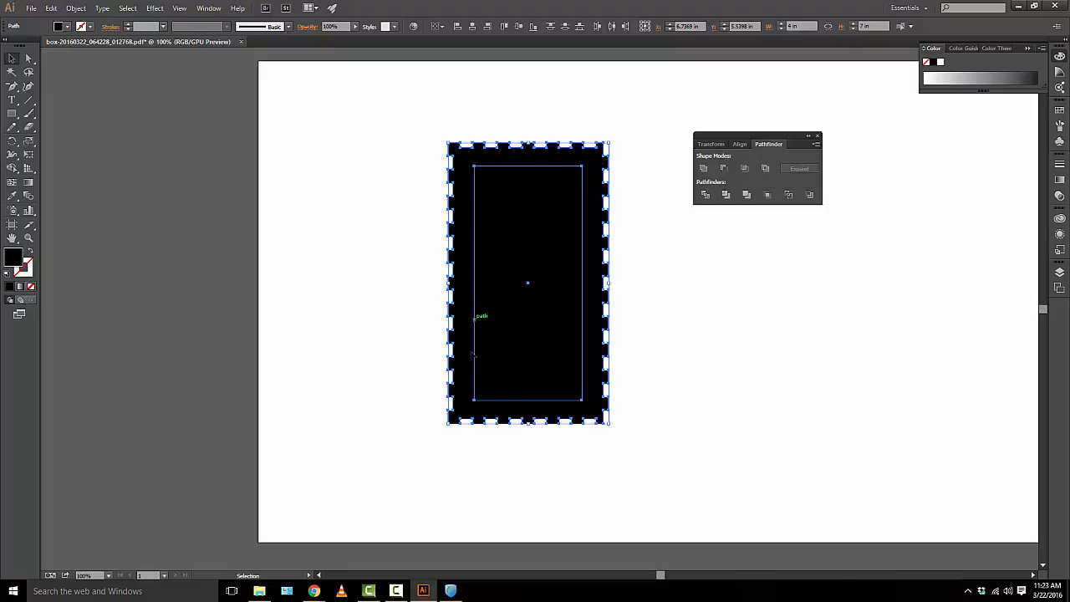
click(766, 169)
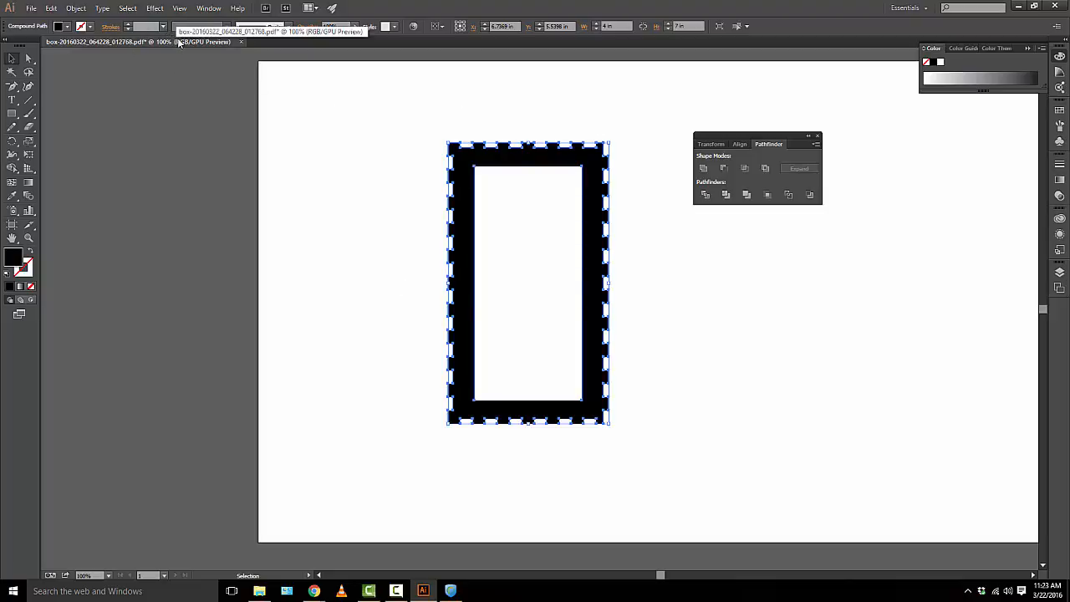
key(ctrl+shift+a)
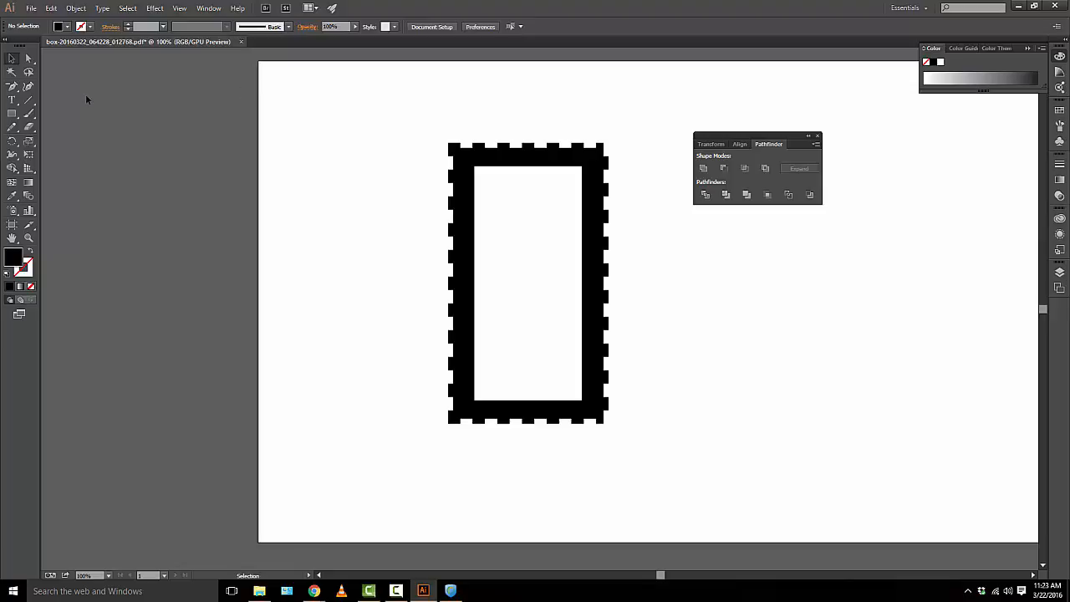
Draw four slanted line segments with a 24 pt stroke across the frame's opening, overlapping the frame or other lines.
click(30, 100)
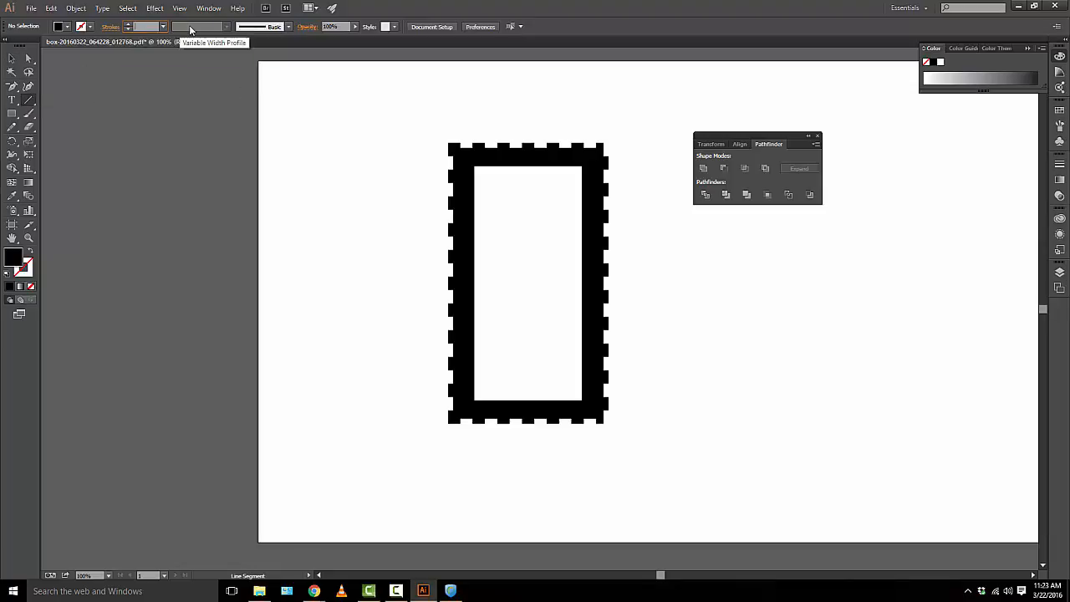
text(24)
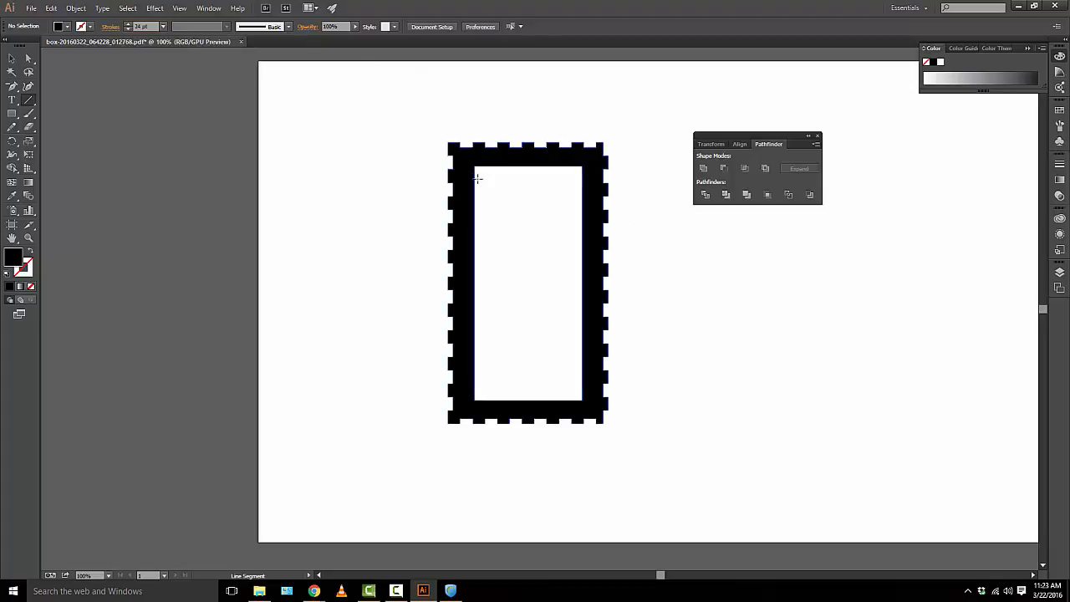
drag(471, 176, 518, 391)
drag(465, 304, 589, 167)
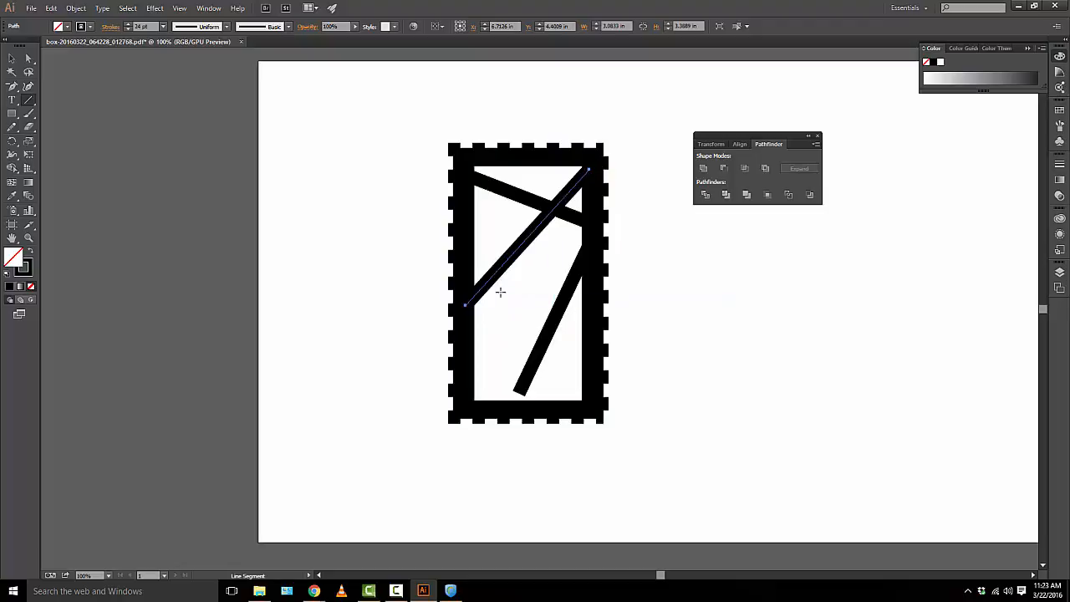
drag(493, 276, 472, 403)
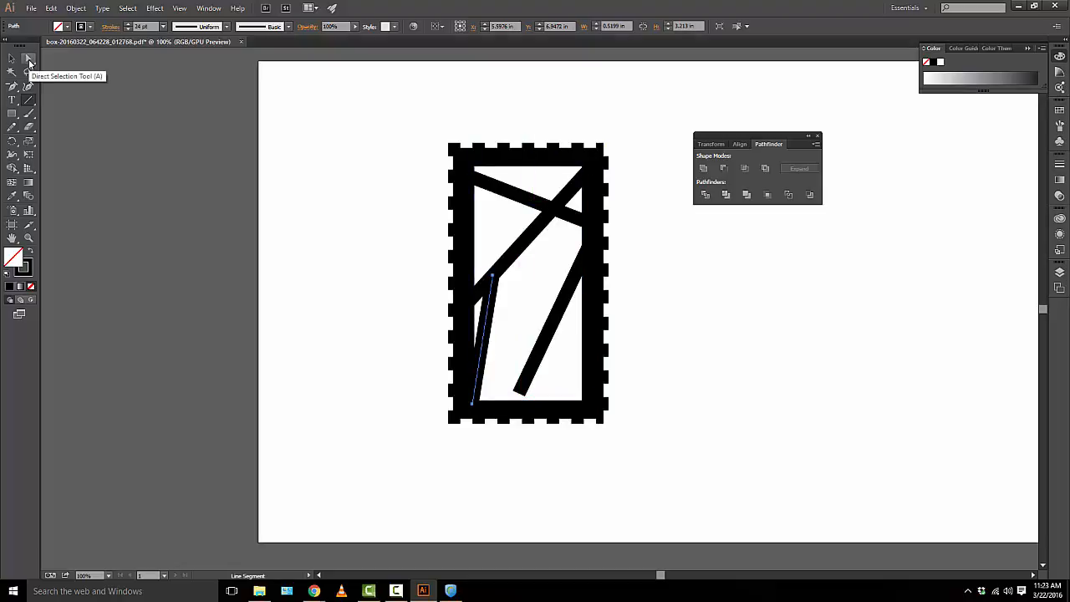
Extend the loose end of the long slanted line into the bottom border and add another diagonal line crossing it to the right border.
click(29, 60)
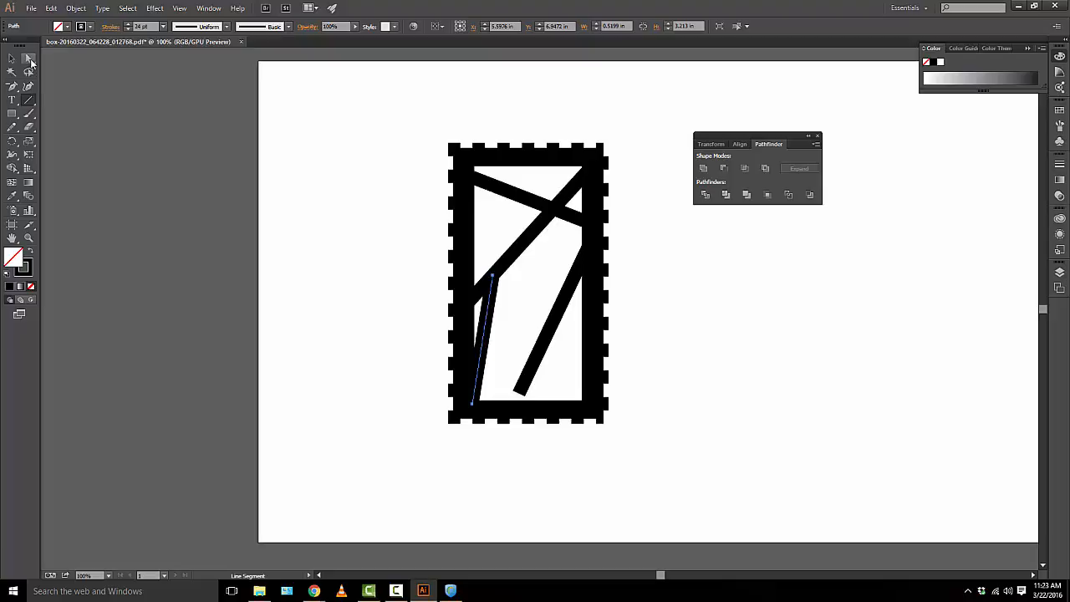
click(373, 334)
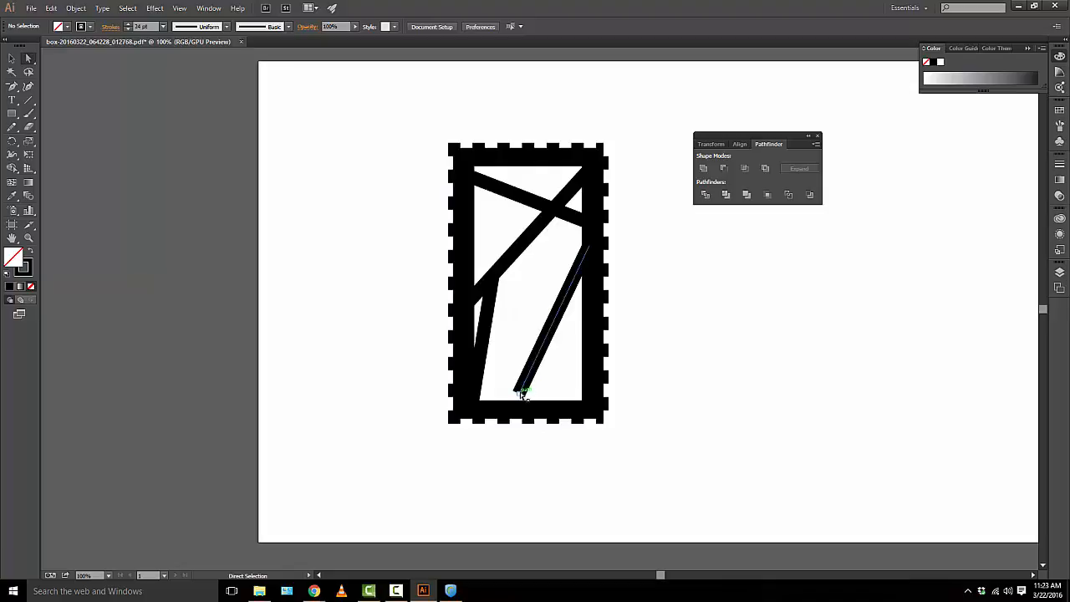
drag(521, 387, 522, 396)
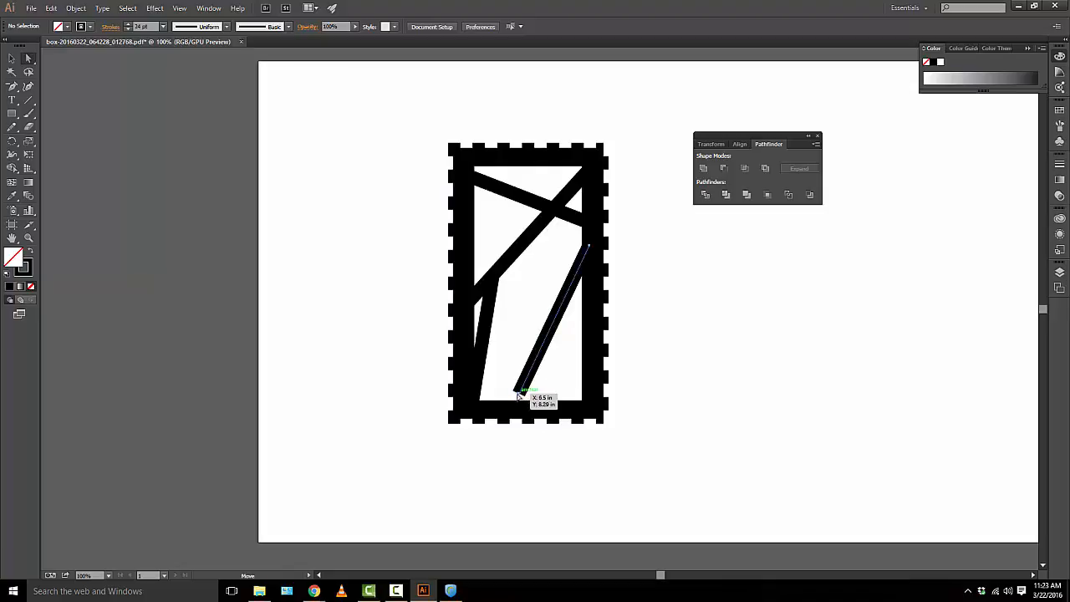
drag(518, 393, 519, 410)
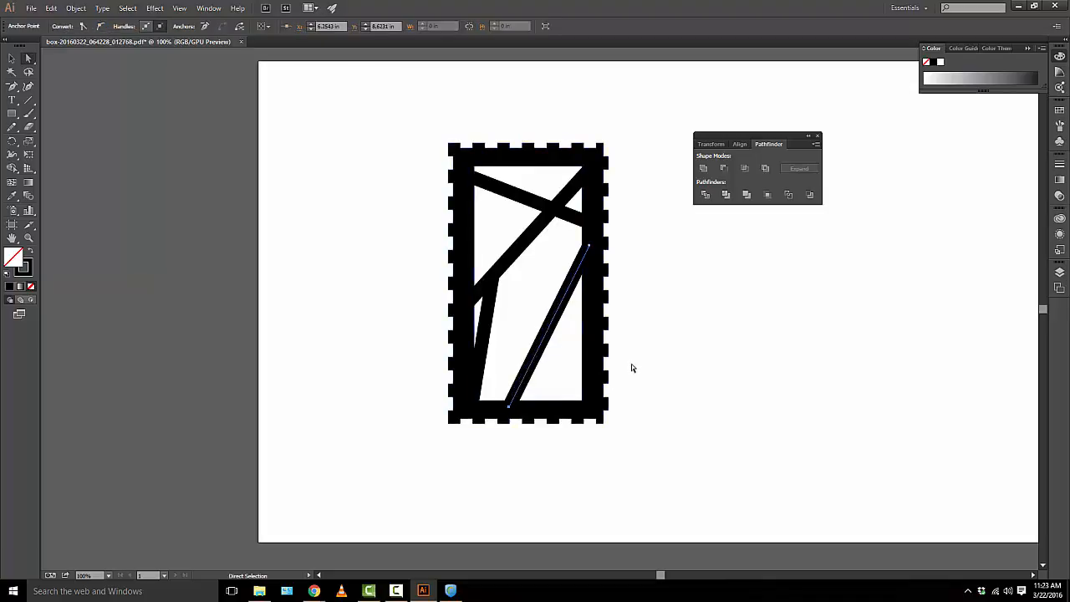
click(28, 99)
mouse_move(518, 246)
mouse_down()
mouse_move(584, 328)
mouse_move(593, 360)
mouse_up()
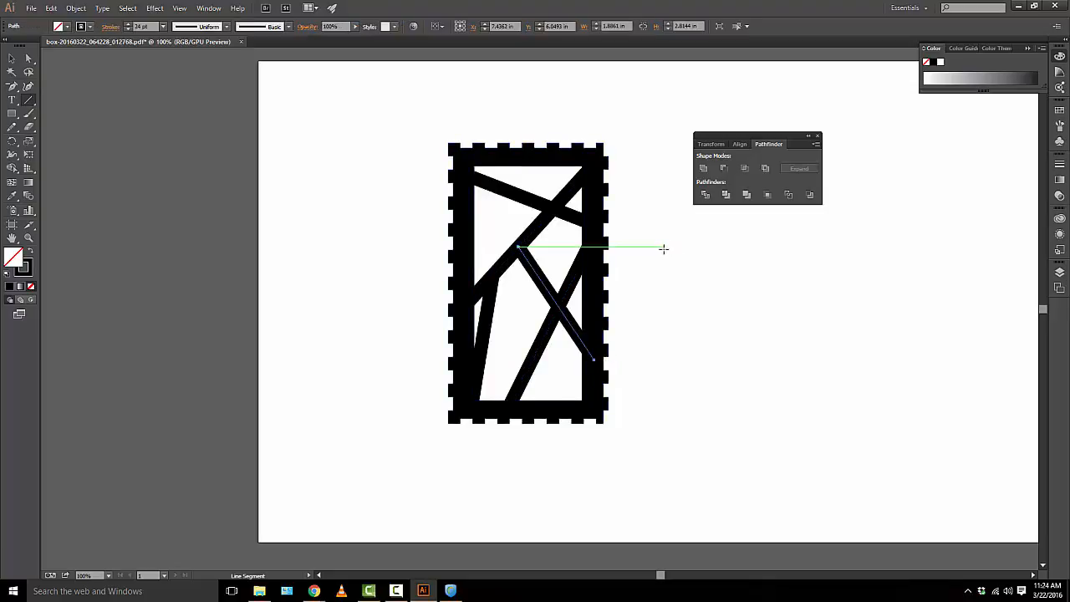
Expand the fills and strokes of the frame and all lines, and unite them into one shape.
click(11, 58)
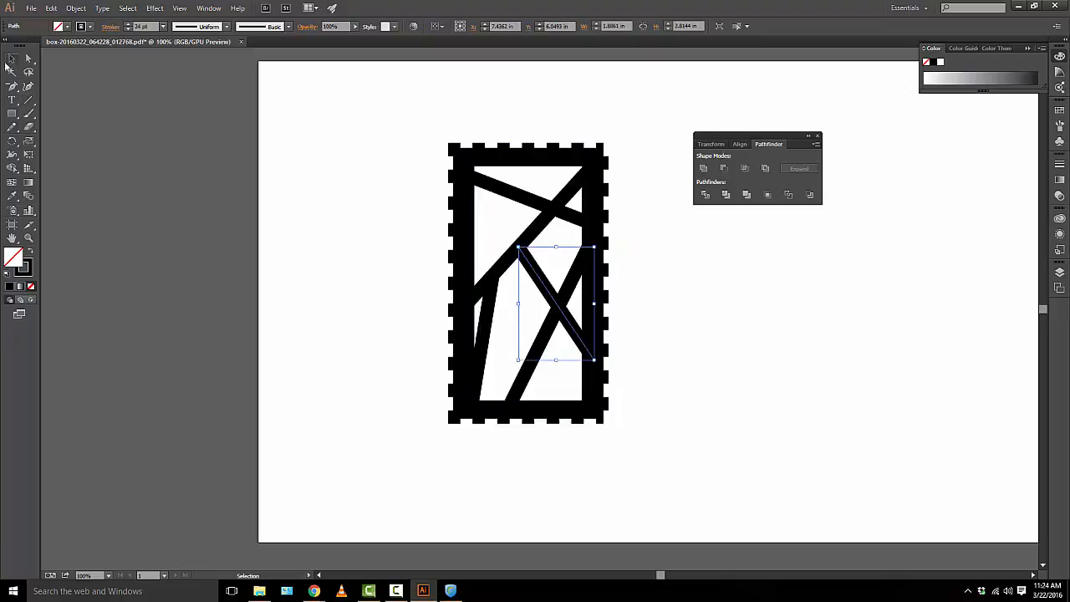
drag(397, 110, 651, 459)
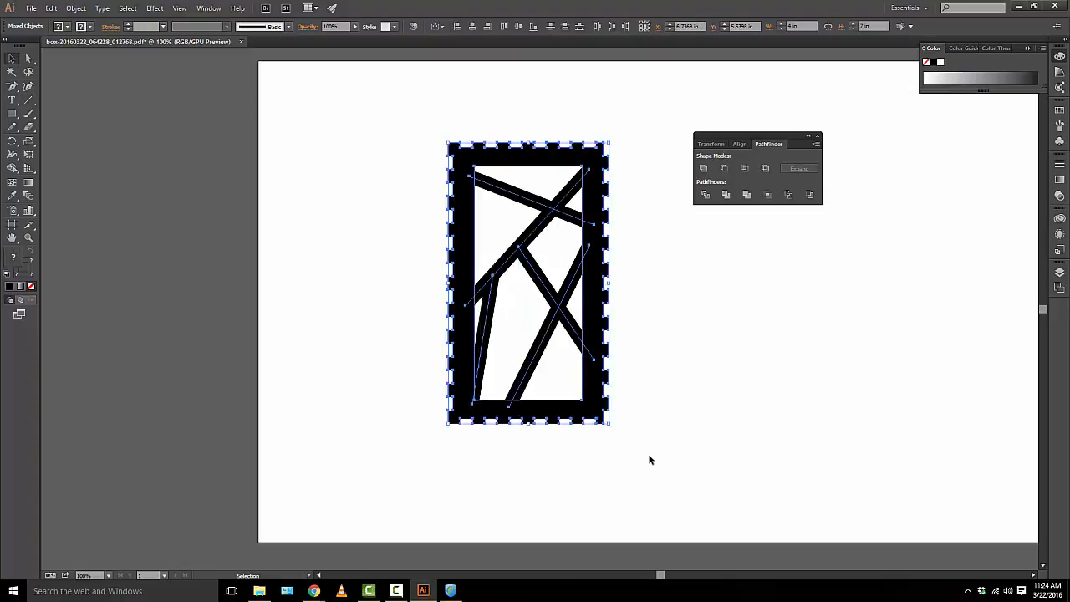
click(75, 8)
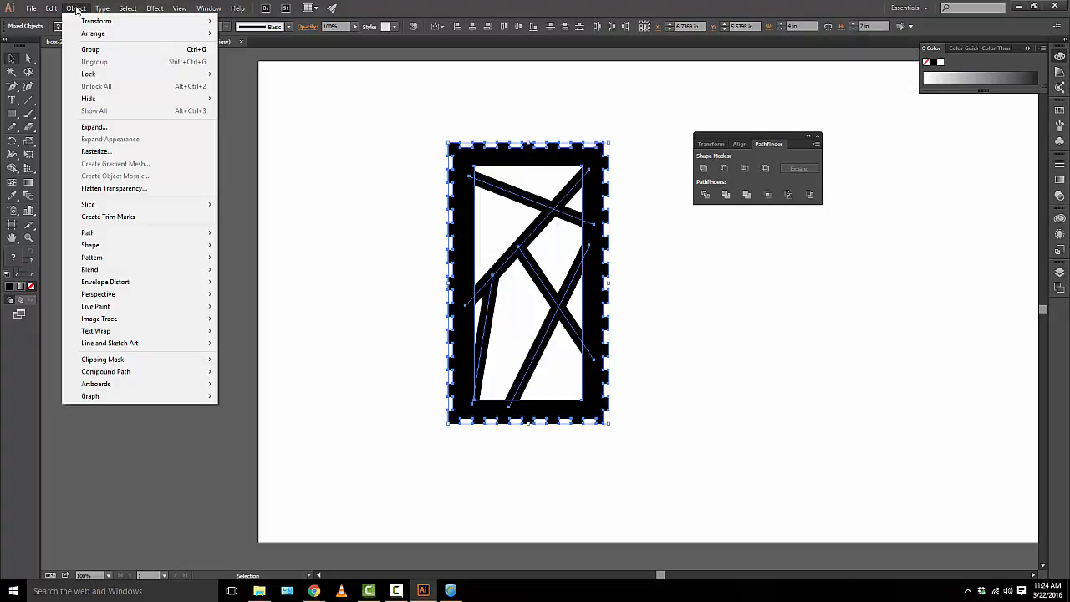
click(89, 127)
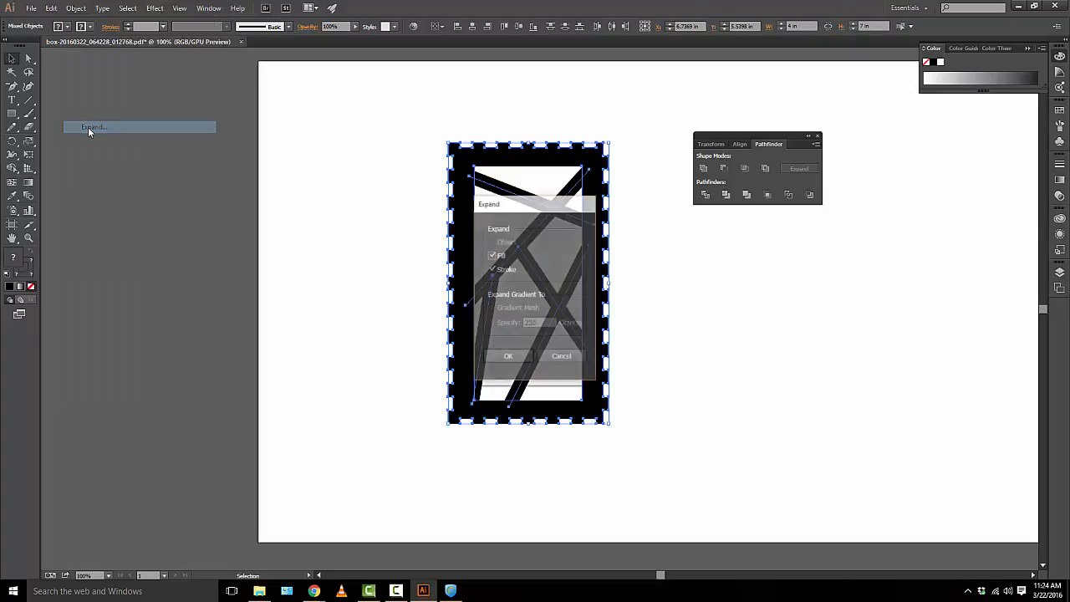
click(506, 358)
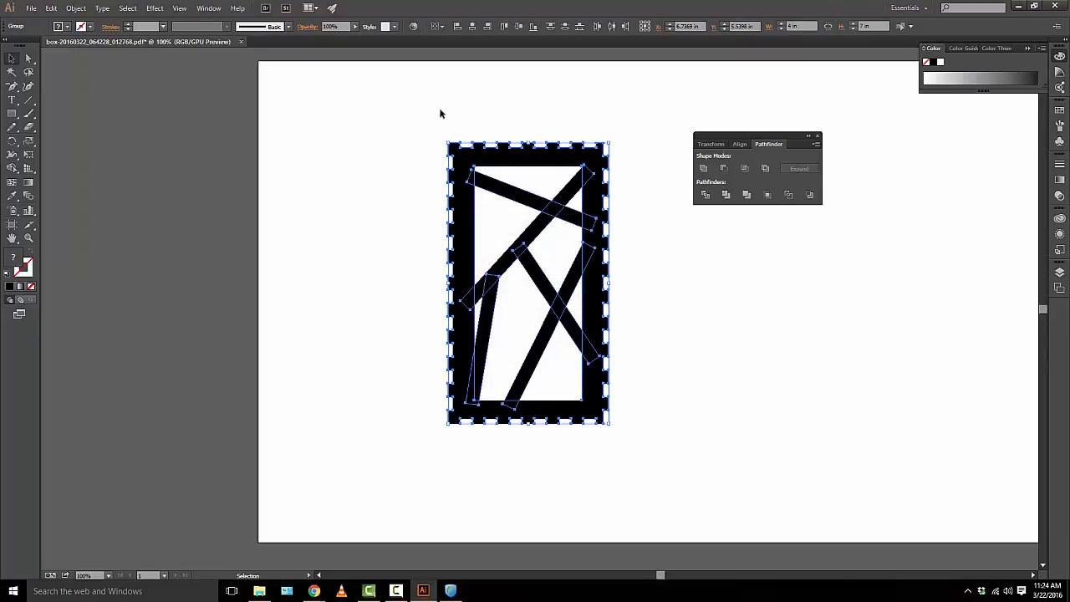
click(704, 169)
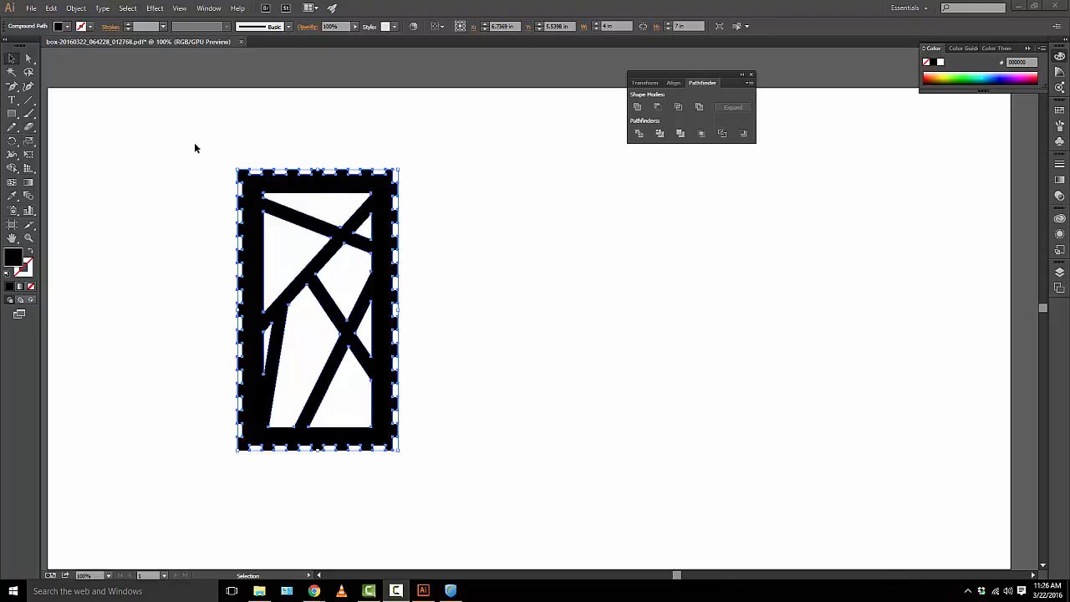
Set the stroke weight of the united lantern panel to 0.001 pt.
drag(190, 129, 467, 494)
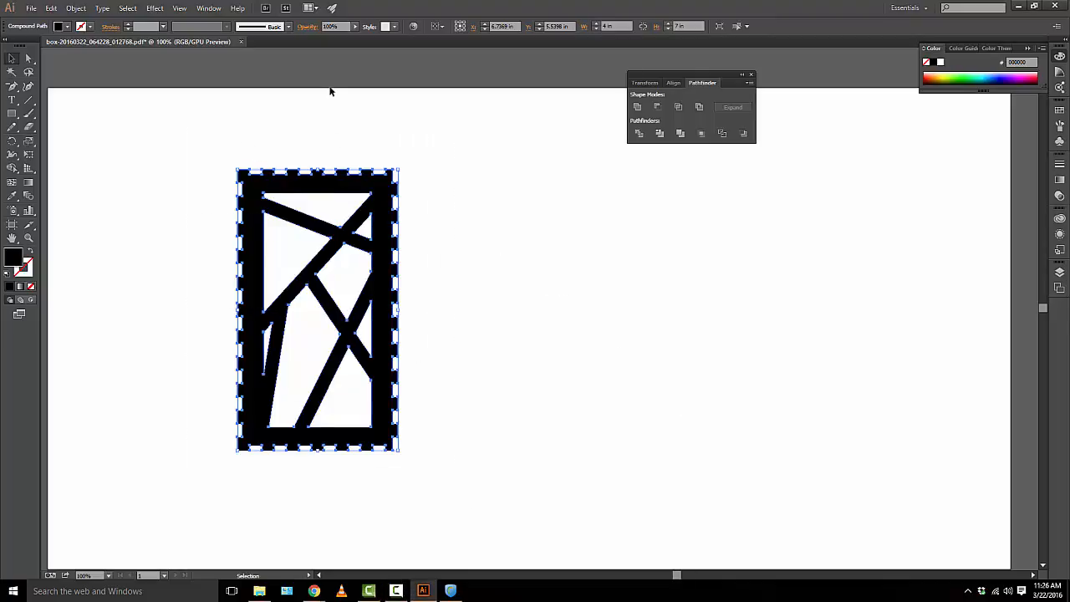
click(153, 26)
key(Return)
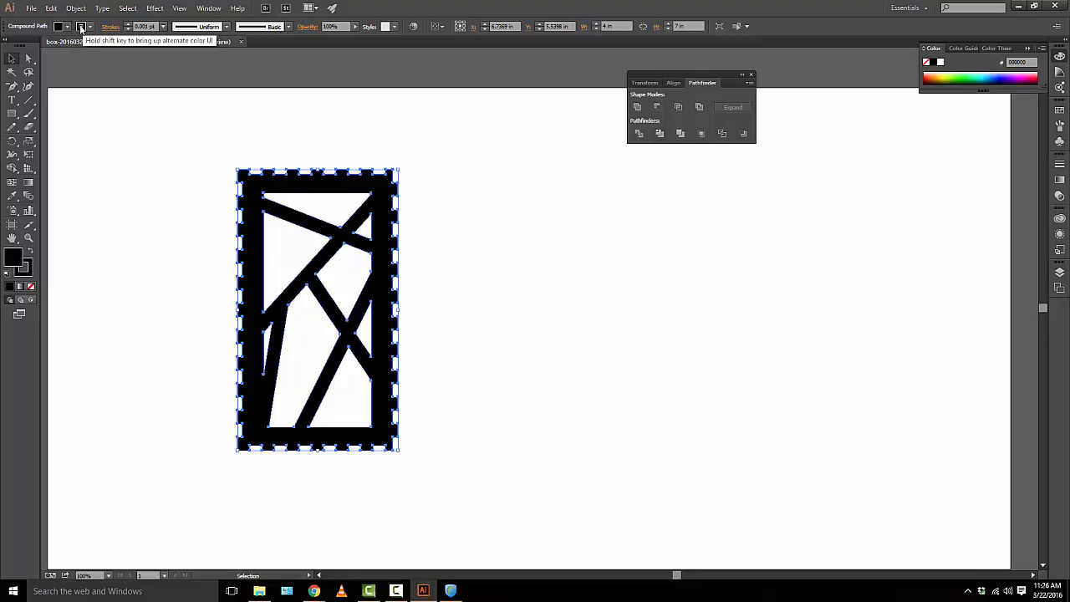
Set the united lantern panel's stroke colour to pure RGB red, FF0000.
shift+click(81, 28)
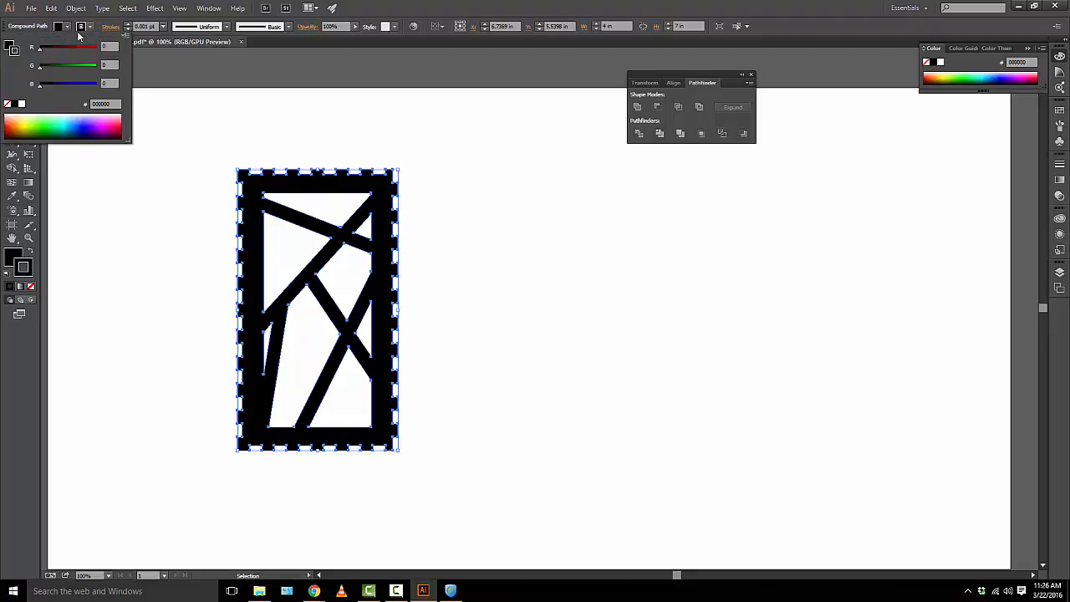
click(39, 52)
drag(45, 49, 97, 52)
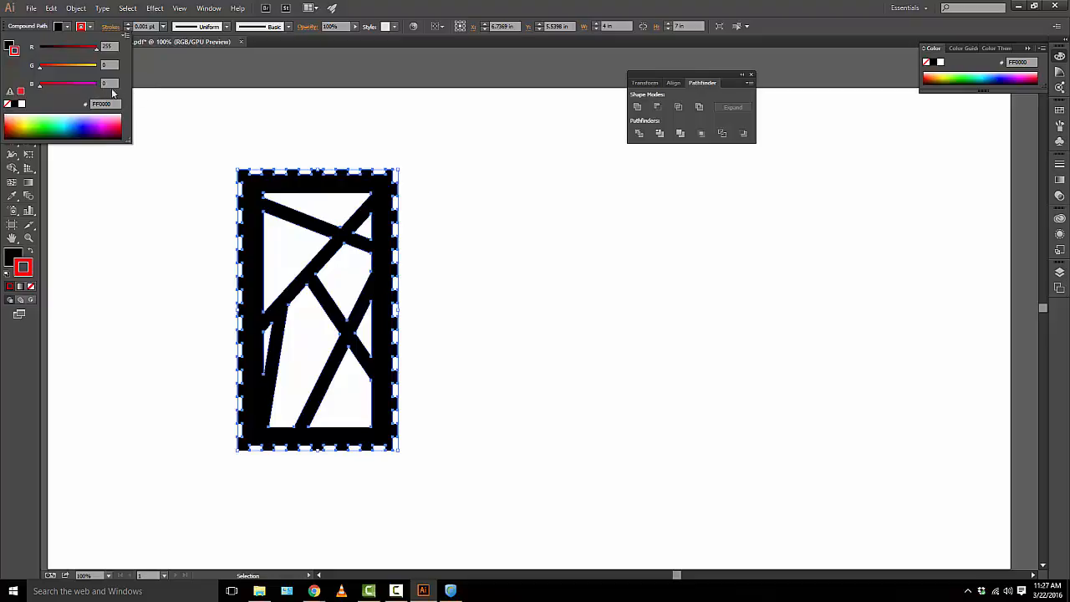
click(196, 150)
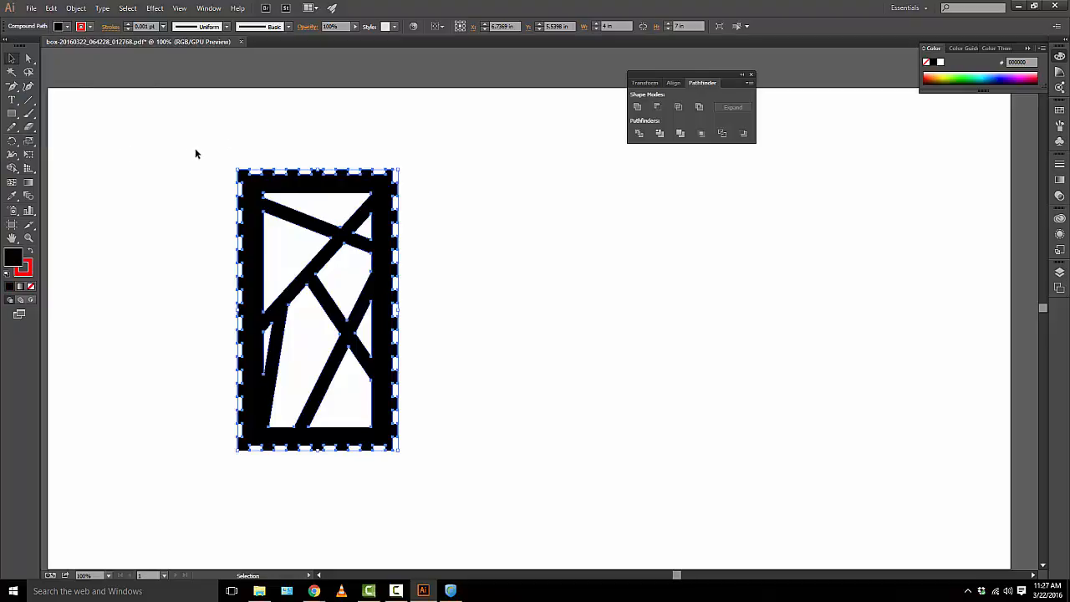
Move the lantern panel into the upper-left corner of the artboard.
drag(198, 148, 448, 483)
drag(255, 293, 126, 239)
click(356, 177)
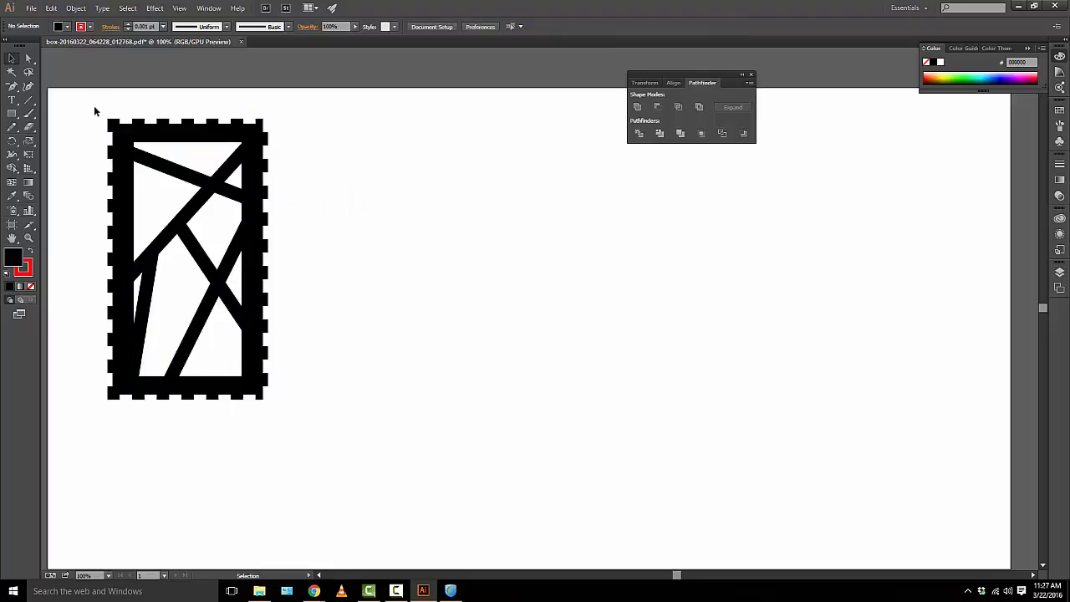
Copy the lantern panel and place the duplicate directly to the right of the original, level with it.
drag(95, 111, 310, 430)
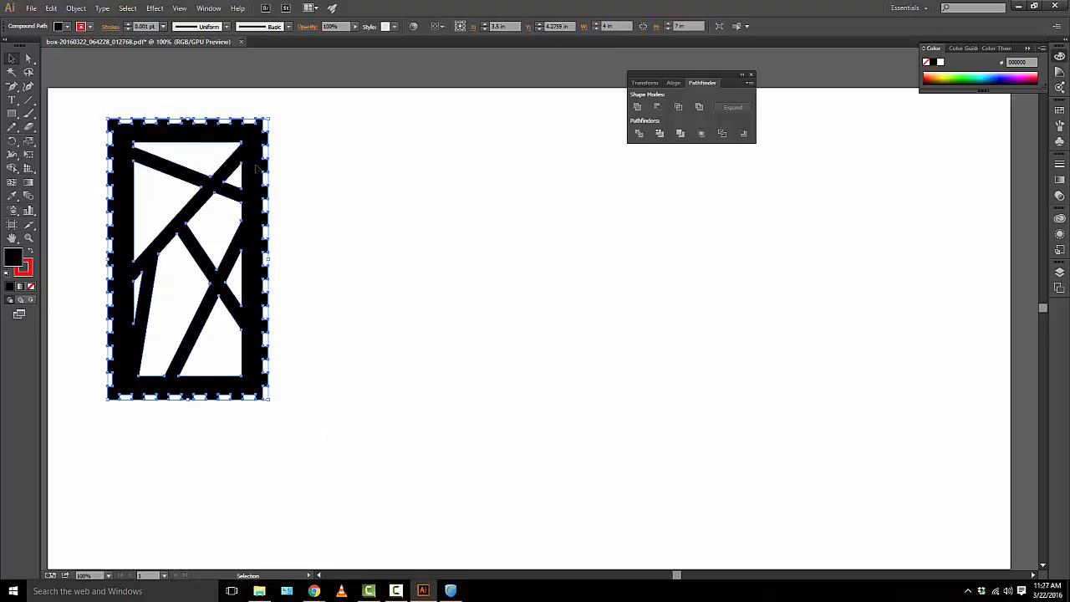
click(321, 146)
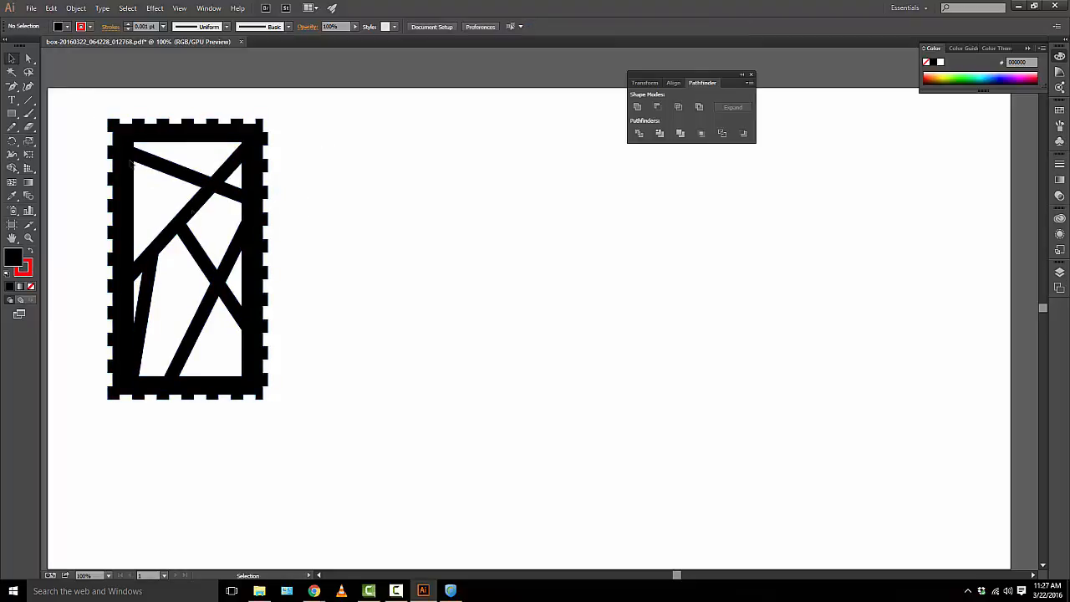
drag(89, 106, 332, 459)
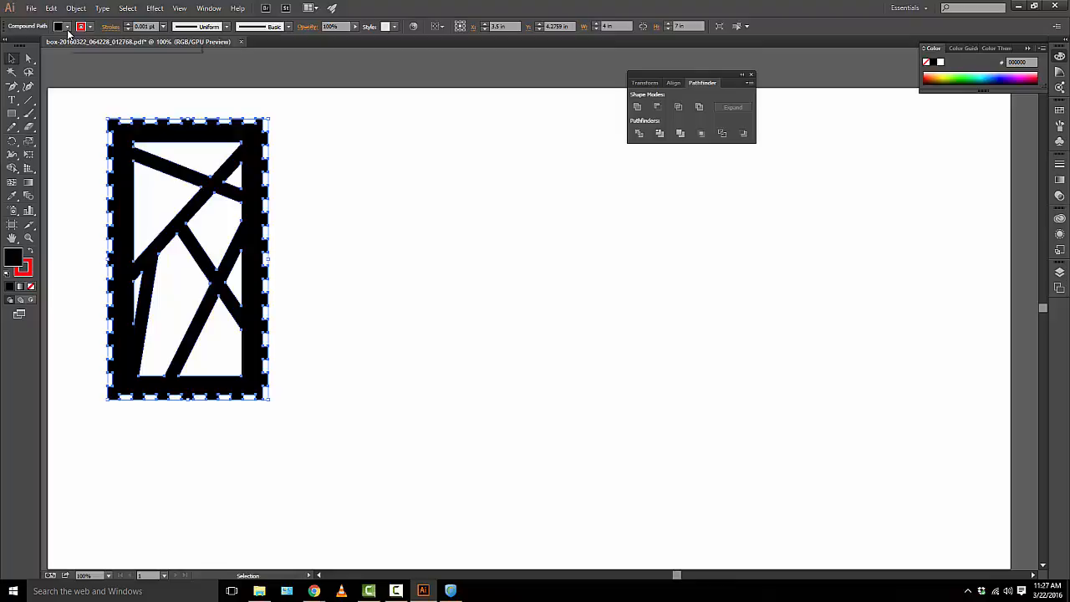
key(ctrl+z)
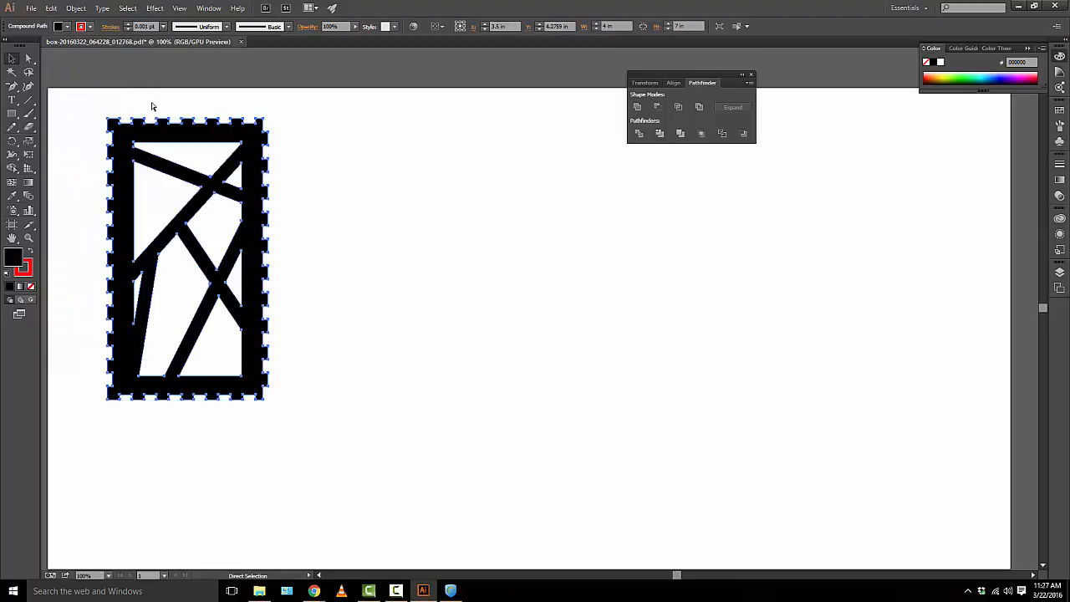
key(ctrl+v)
drag(479, 209, 298, 162)
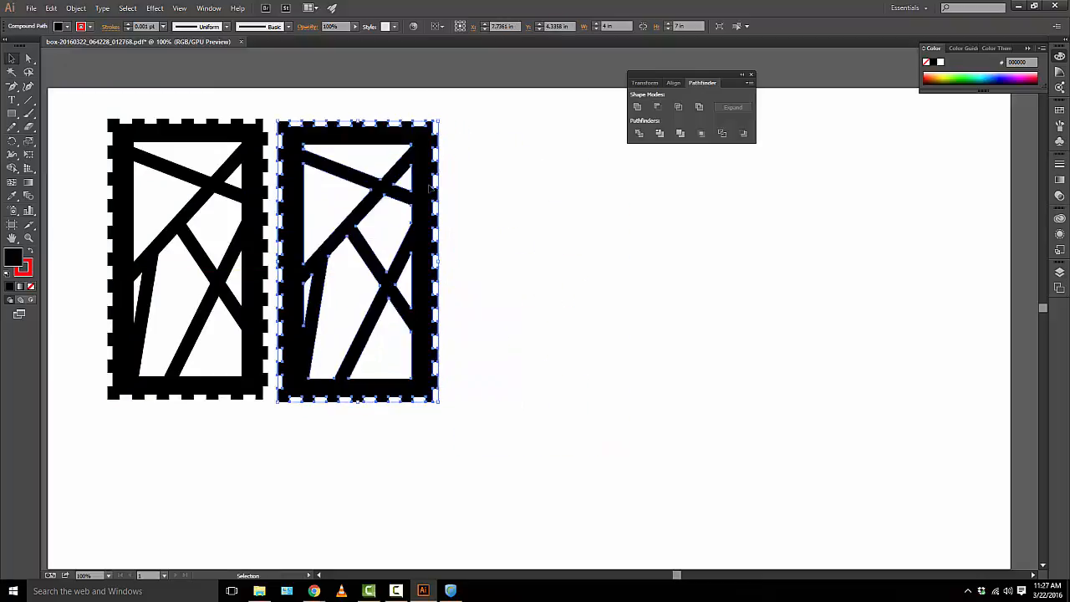
Paste two more copies of the lantern panel and line them up to complete a row of four.
key(ctrl+v)
drag(477, 221, 467, 174)
key(ctrl+v)
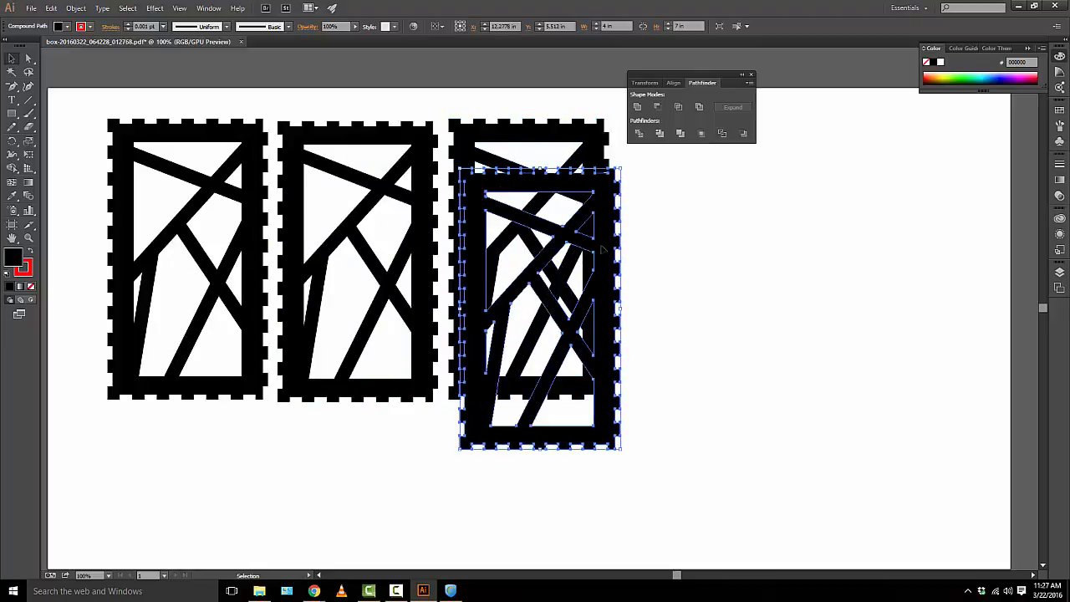
drag(620, 234, 778, 184)
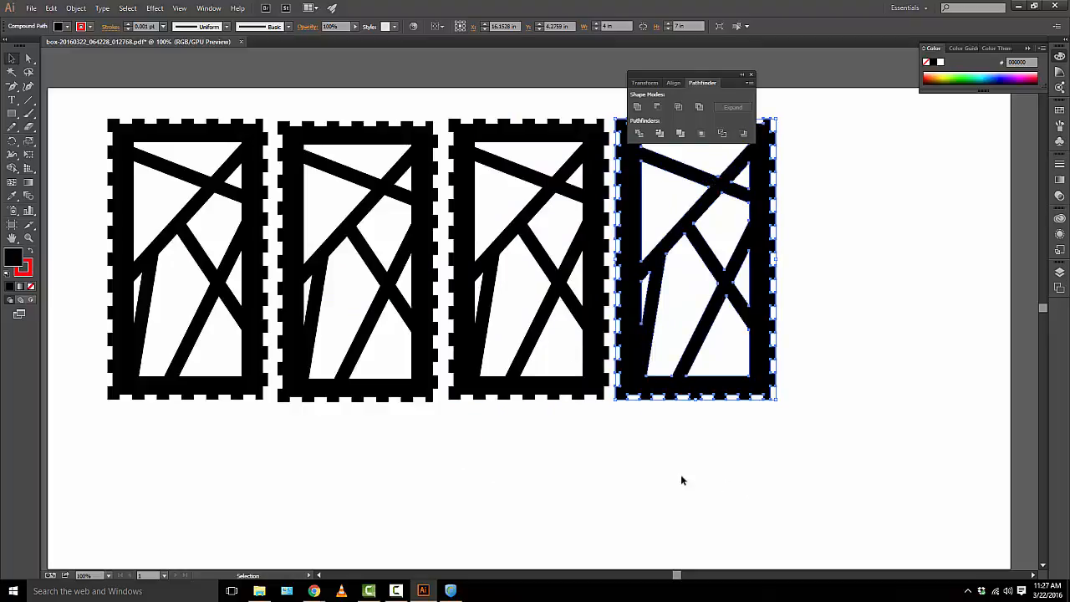
scroll(518, 425, down, 4)
scroll(559, 382, up, 3)
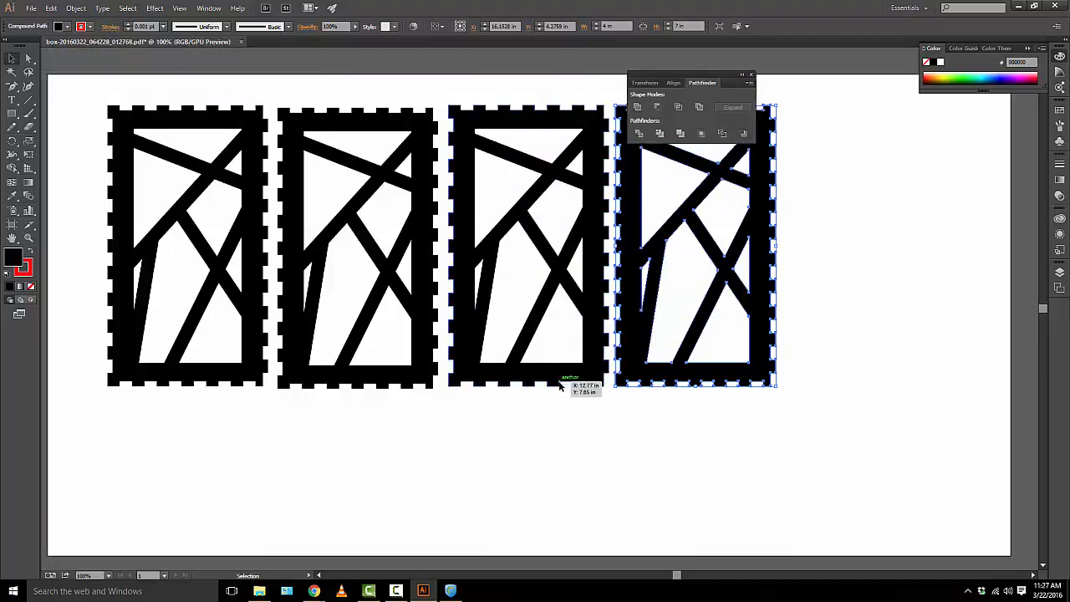
scroll(561, 385, up, 1)
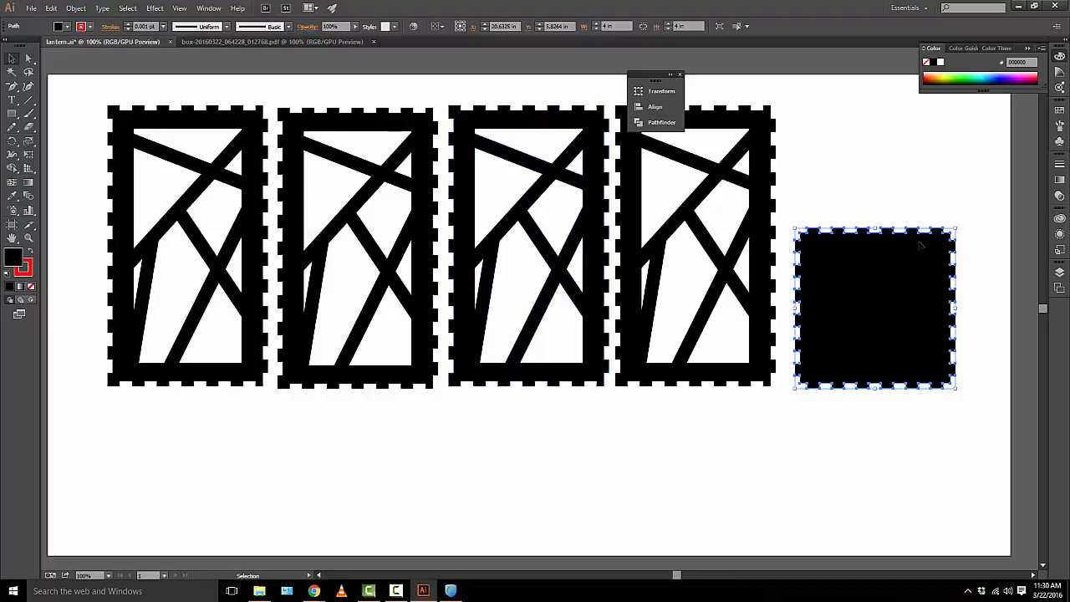
Save the document as the Illustrator file lantern.ai in the Downloads folder, choosing the existing lantern file.
click(31, 9)
click(71, 109)
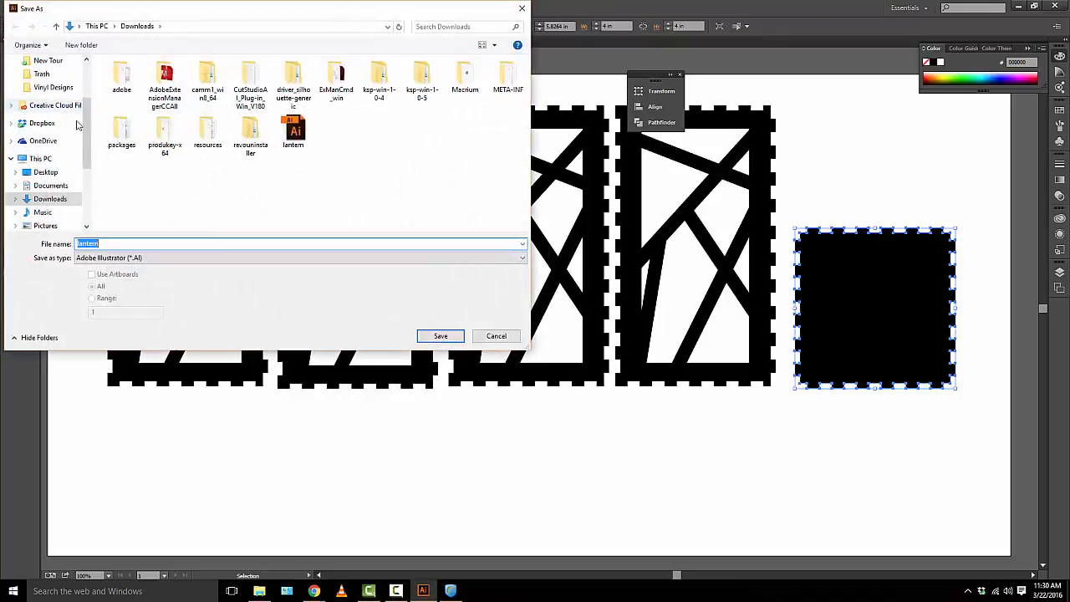
click(285, 149)
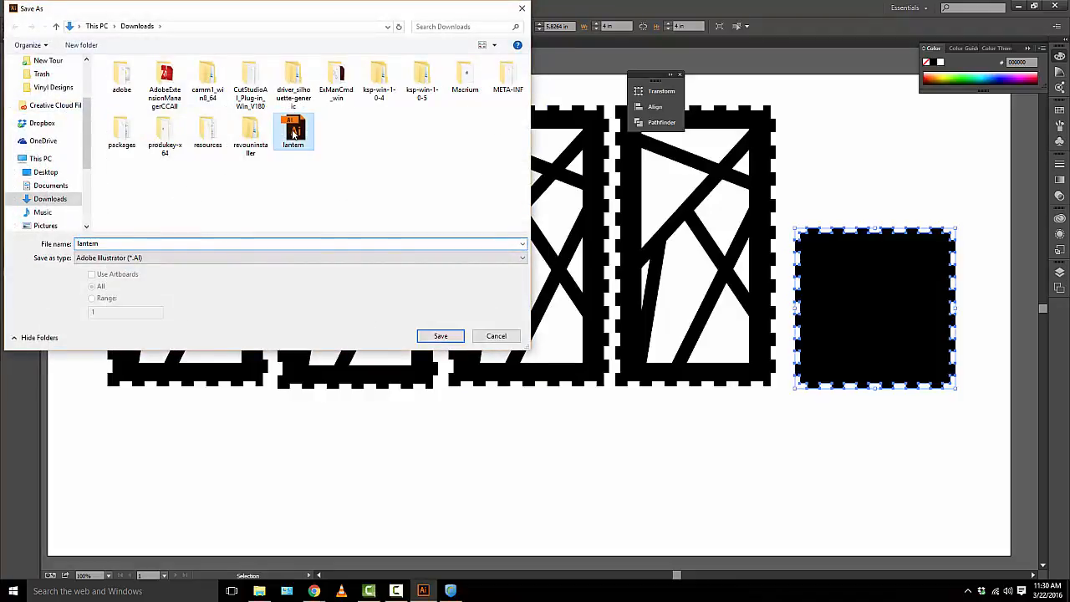
click(441, 337)
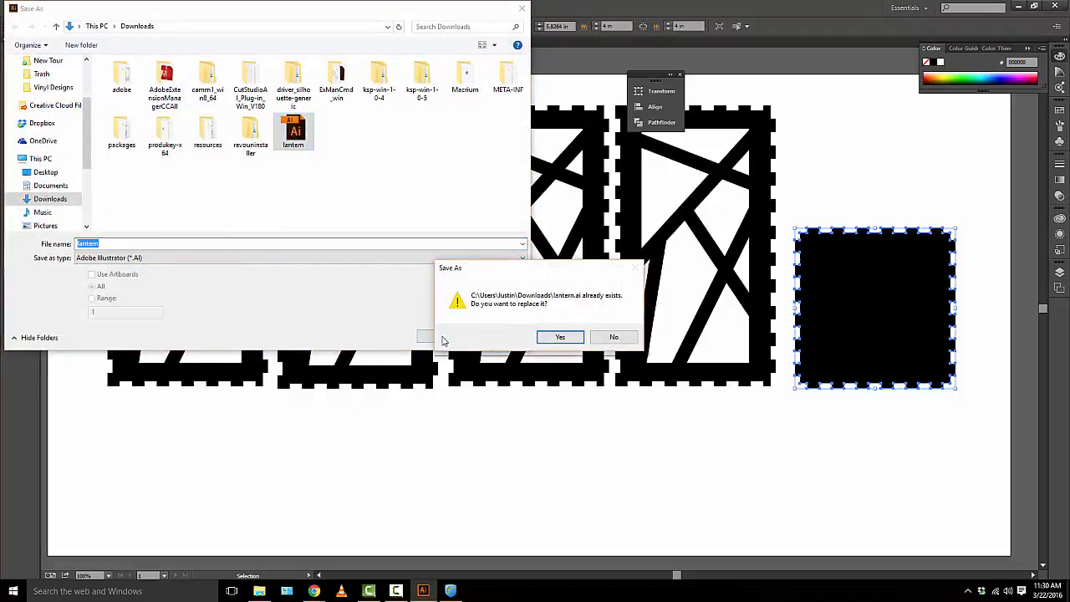